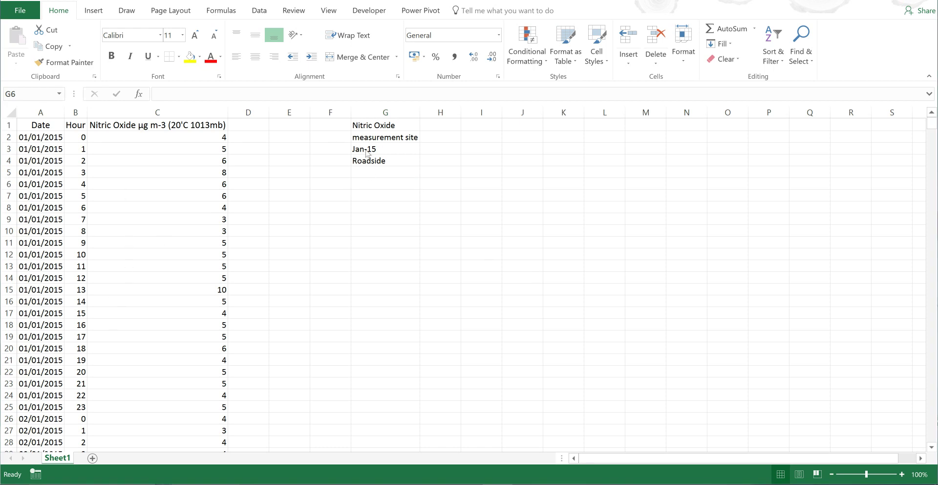
pyautogui.click(367, 128)
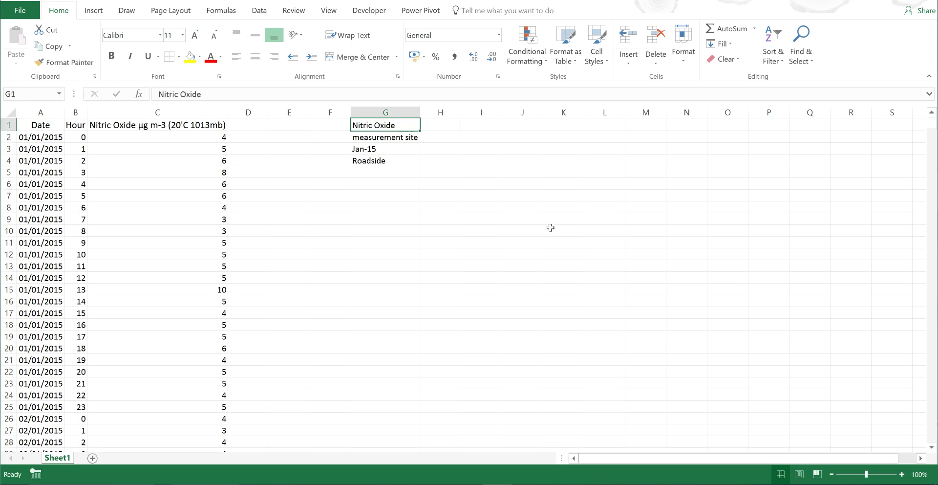
pyautogui.click(393, 153)
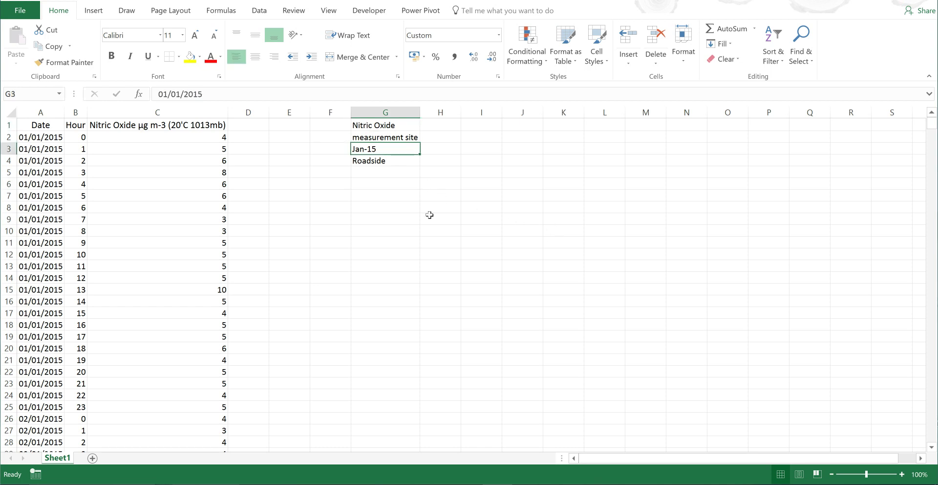
pyautogui.click(404, 163)
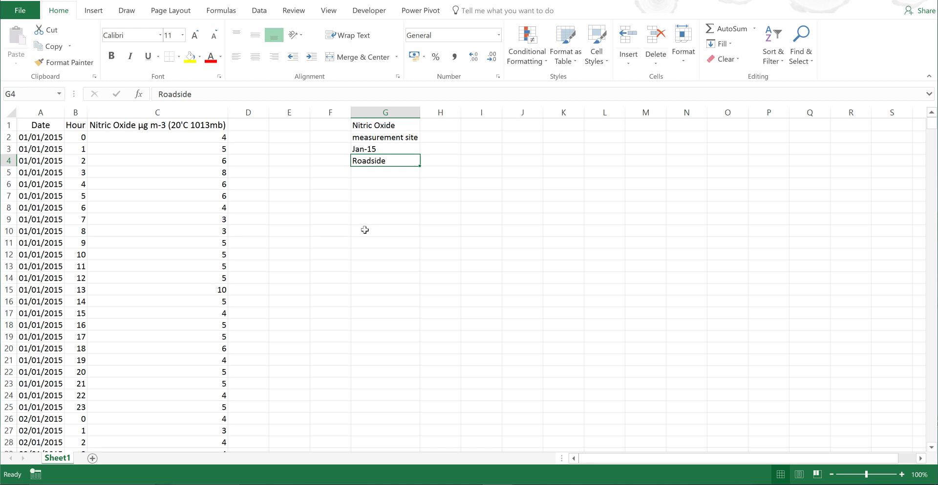
pyautogui.click(365, 230)
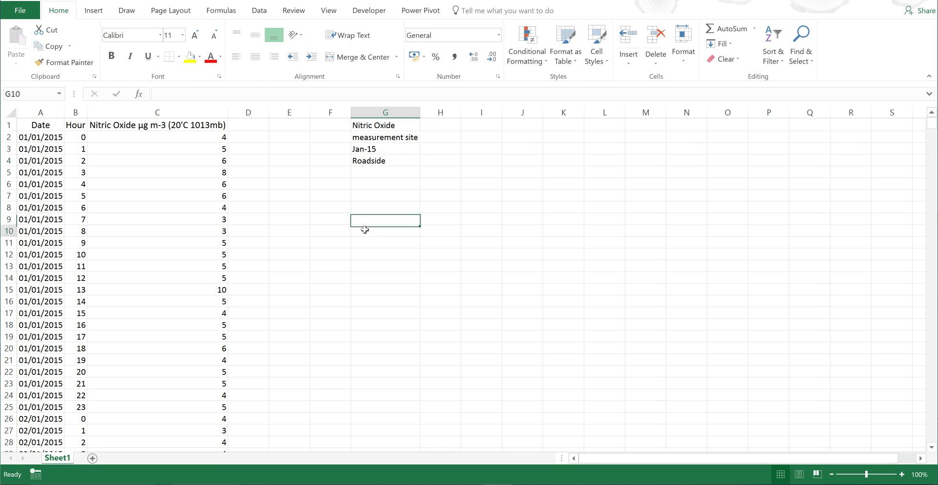
pyautogui.click(43, 126)
pyautogui.click(78, 123)
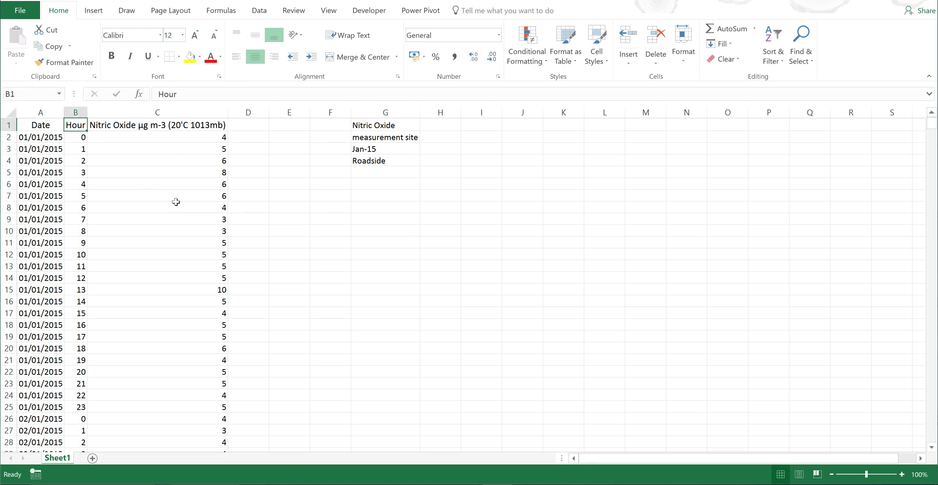
# Step: Insert a column before the nitric oxide readings, head it "Date and Time" and fit its width to the heading
pyautogui.click(147, 113)
pyautogui.rightClick(147, 114)
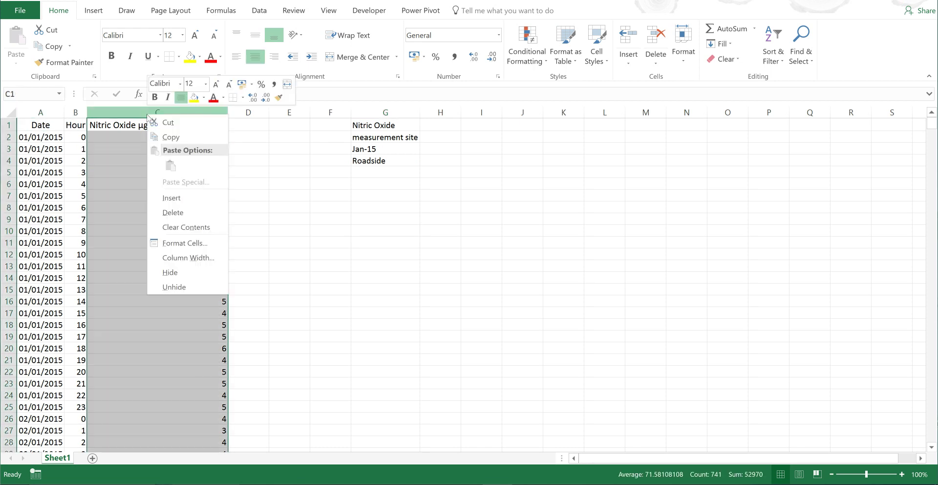
pyautogui.click(183, 201)
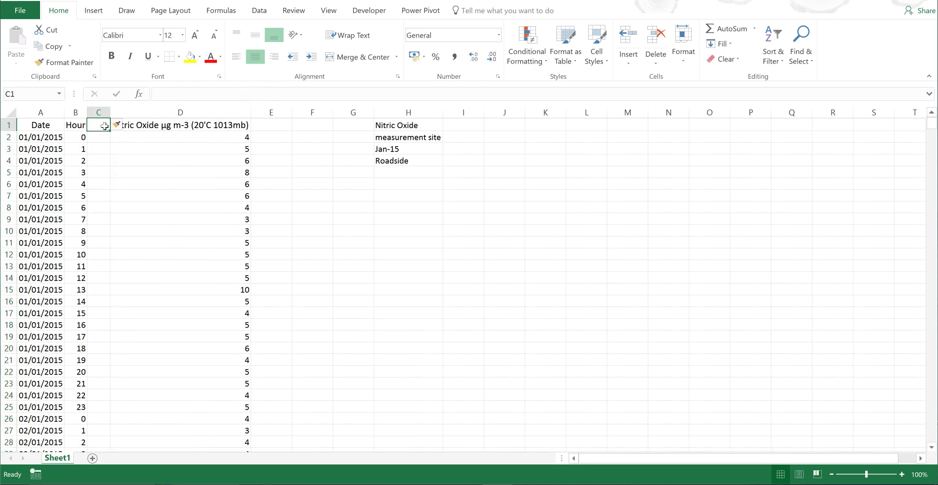
pyautogui.write('Date and')
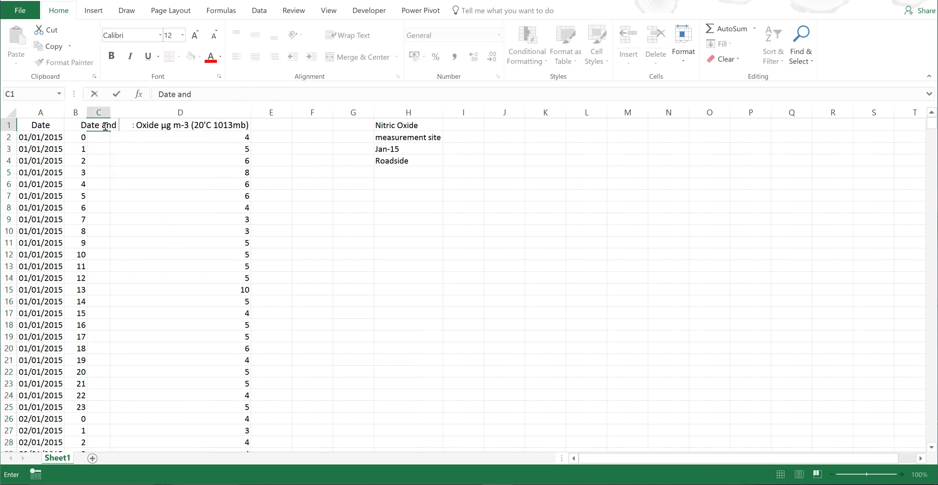
pyautogui.write(' Time')
pyautogui.press('Return')
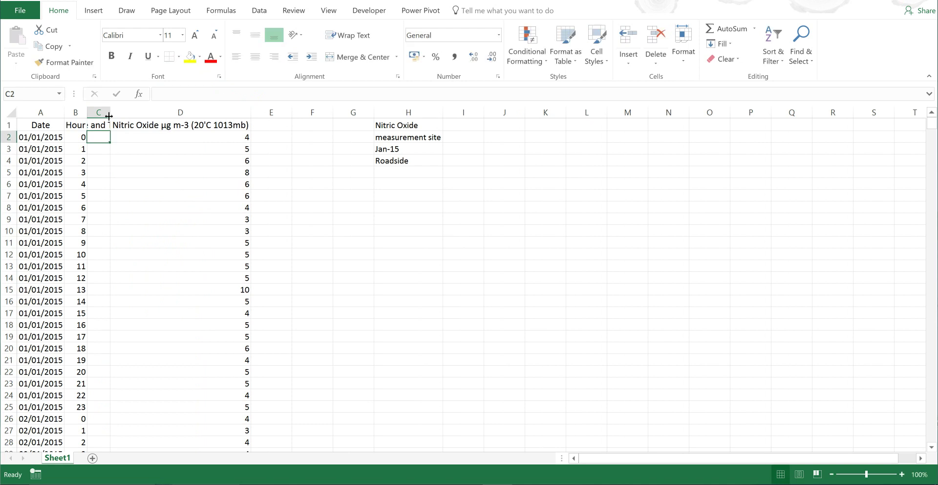
pyautogui.doubleClick(111, 112)
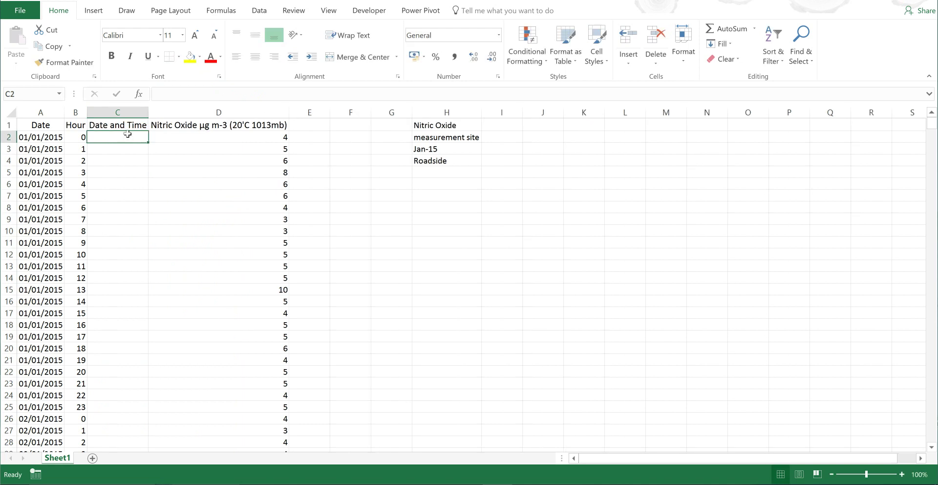
# Step: Enter the formula =A2+TIME(B2,0,0) in C2 to combine the date with the hour
pyautogui.write('=')
pyautogui.click(31, 135)
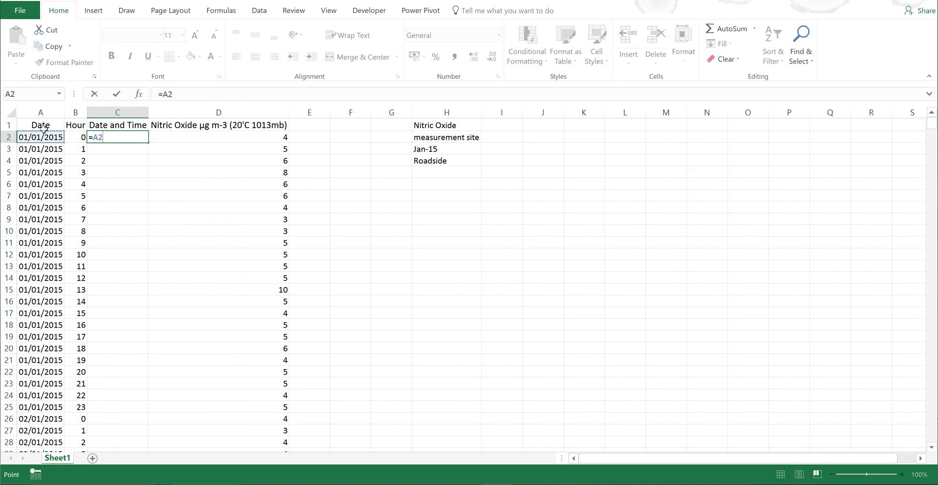
pyautogui.write('+TIME(')
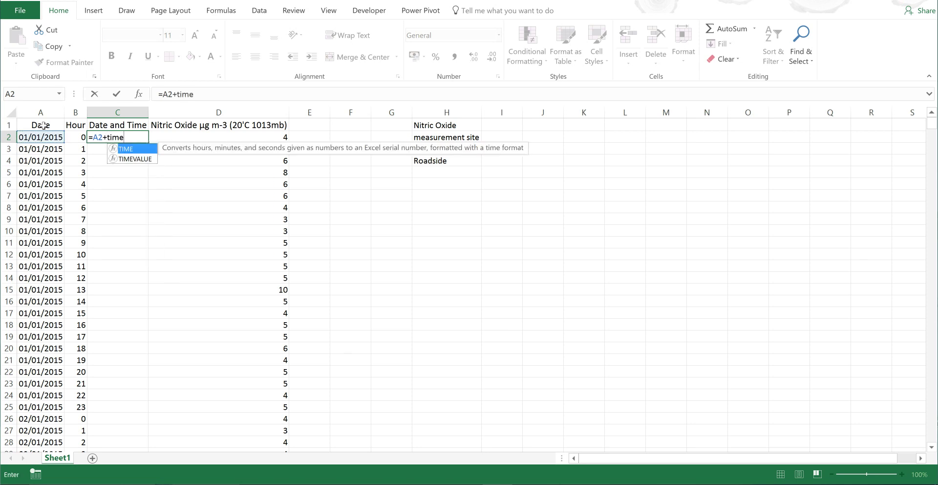
pyautogui.click(78, 136)
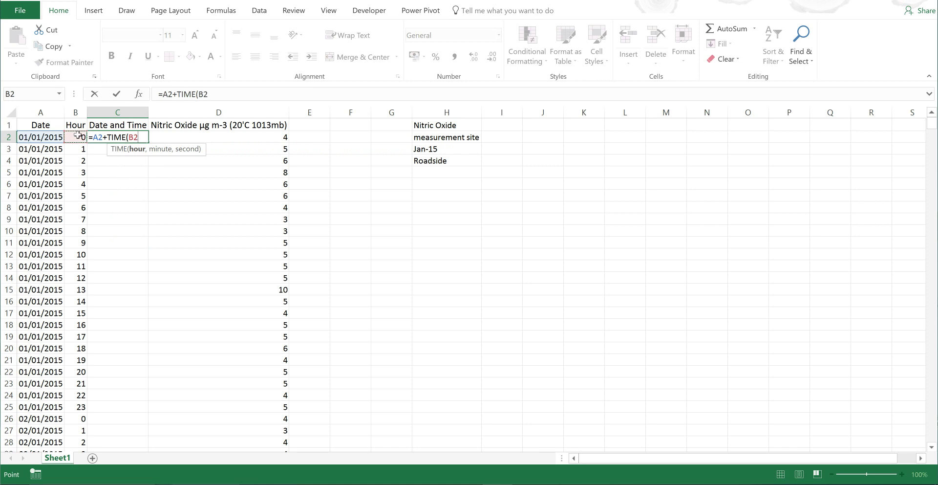
pyautogui.write(',0,0')
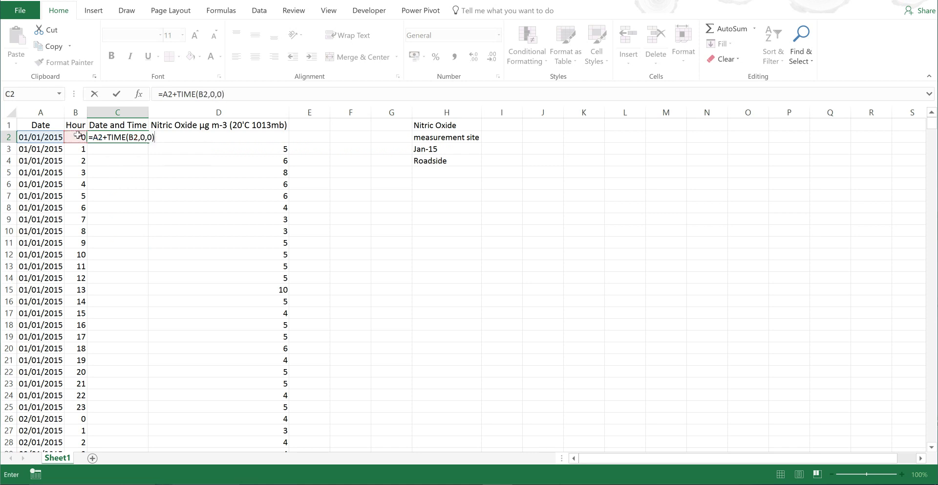
pyautogui.press('Return')
# Step: Format the whole Date and Time column with the custom number format dd/mm/yyyy hh:mm
pyautogui.click(133, 109)
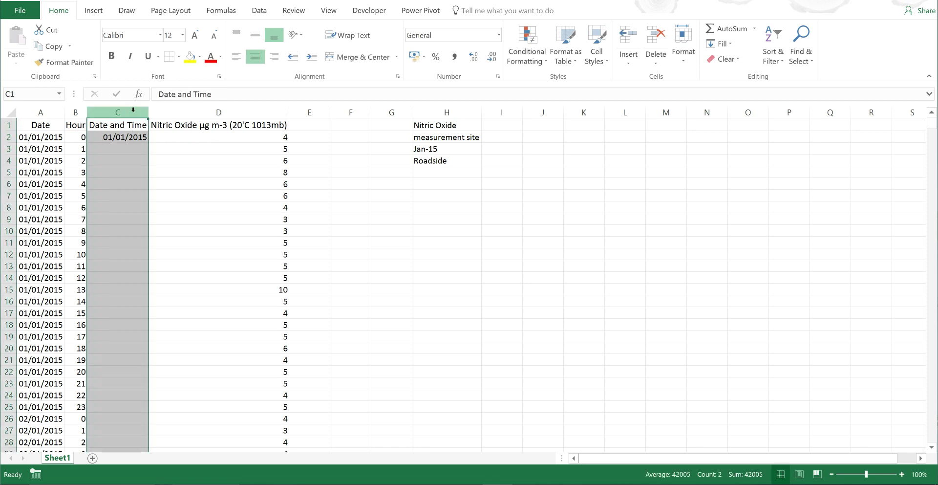
pyautogui.hotkey('ctrl', '1')
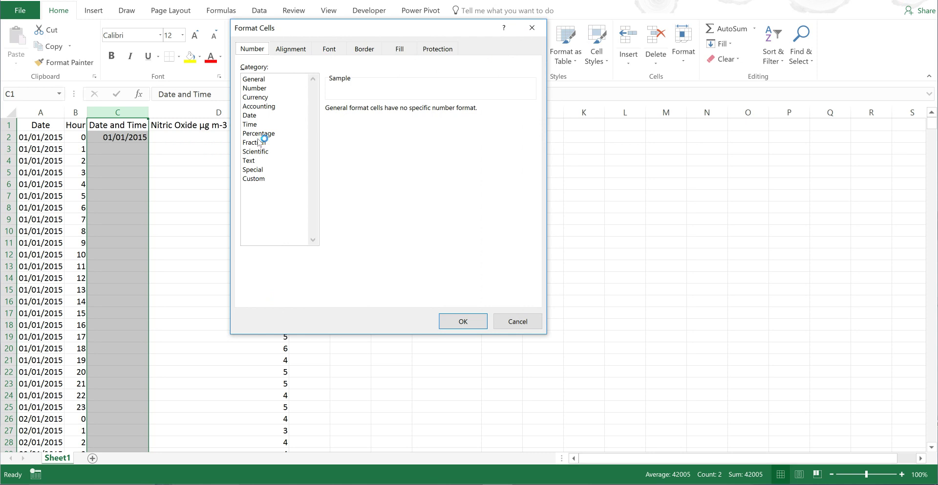
pyautogui.click(252, 116)
pyautogui.click(259, 179)
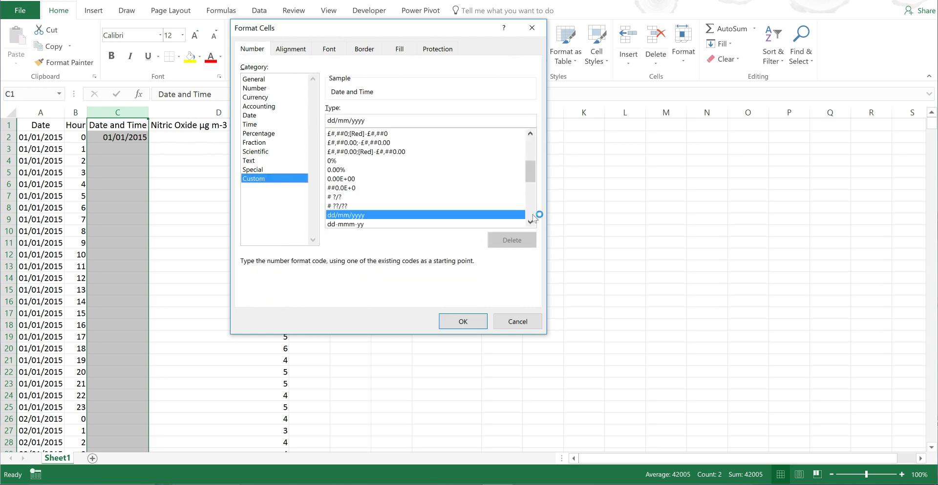
pyautogui.scroll(-4, 530, 223)
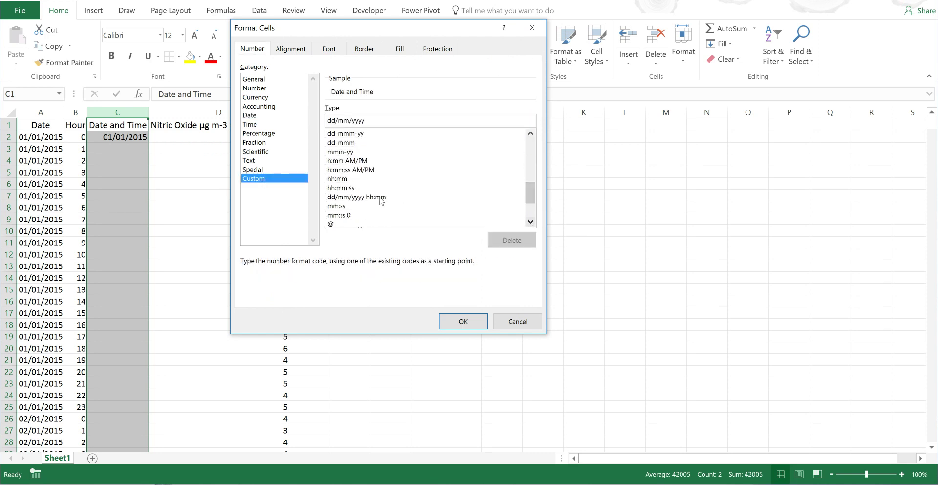
pyautogui.click(380, 197)
pyautogui.click(463, 321)
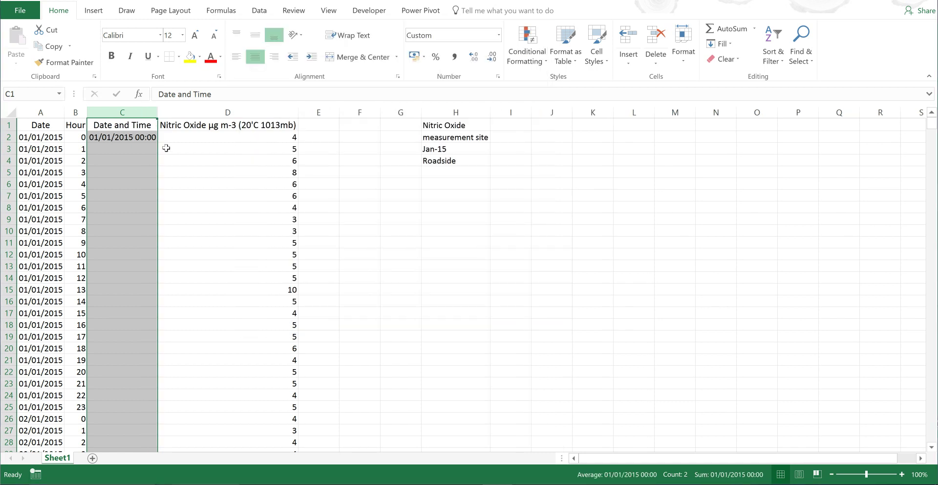
# Step: Fill the date-and-time formula from C2 down the column to the last data row
pyautogui.moveTo(124, 137); pyautogui.dragTo(133, 171)
pyautogui.click(133, 139)
pyautogui.doubleClick(158, 144)
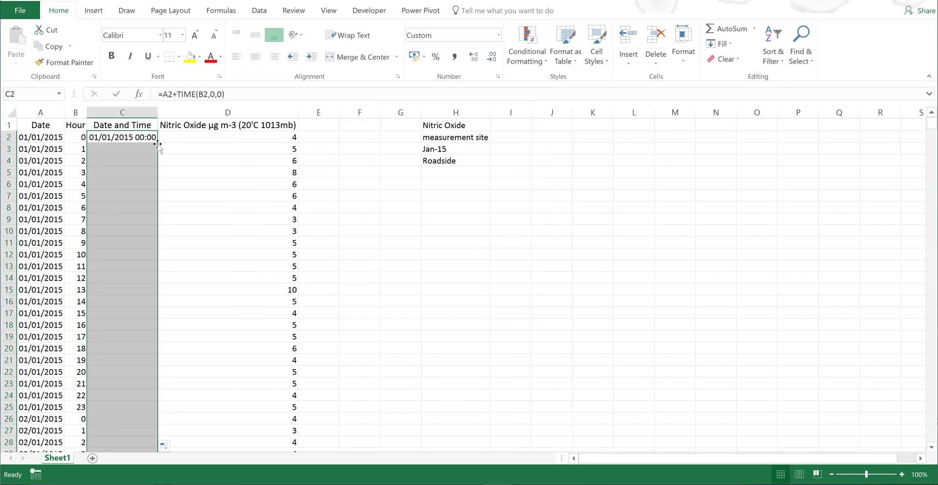
pyautogui.click(128, 177)
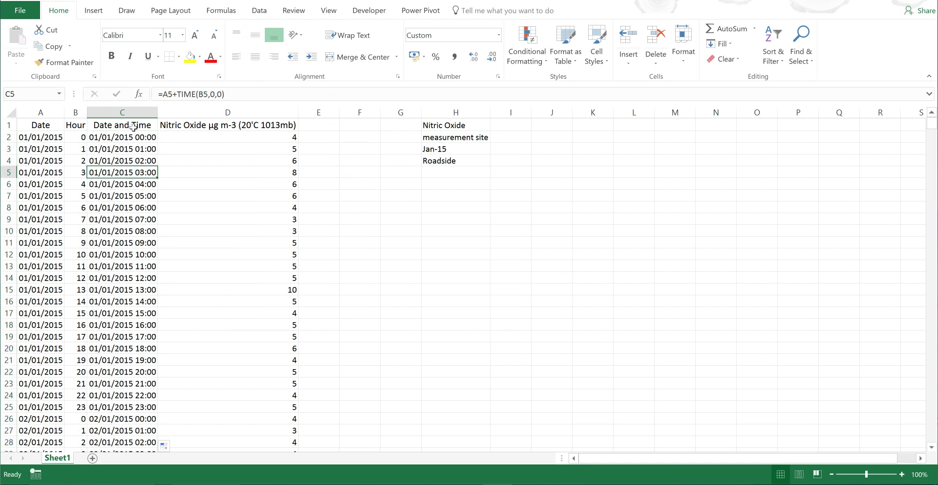
# Step: Insert a scatter chart with lines and no markers from the Date and Time and Nitric Oxide columns, including headings
pyautogui.moveTo(132, 128); pyautogui.dragTo(215, 128)
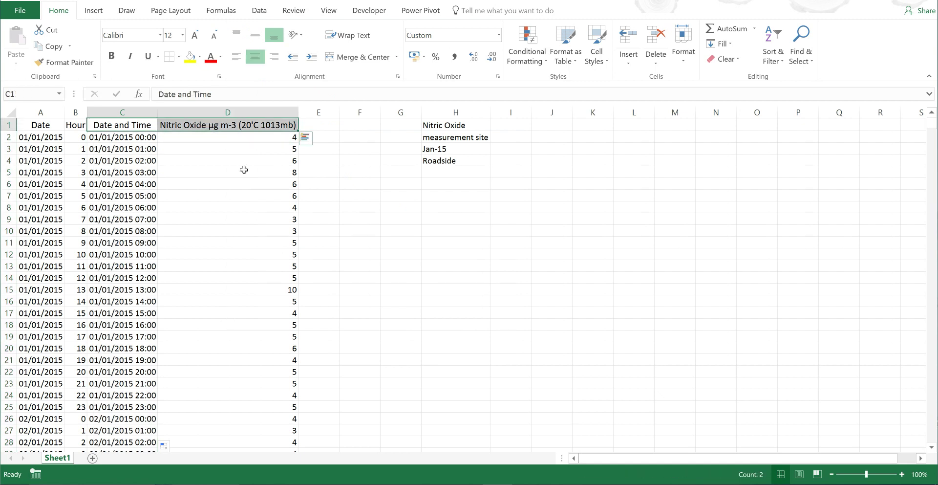
pyautogui.hotkey('ctrl', 'shift', 'Down')
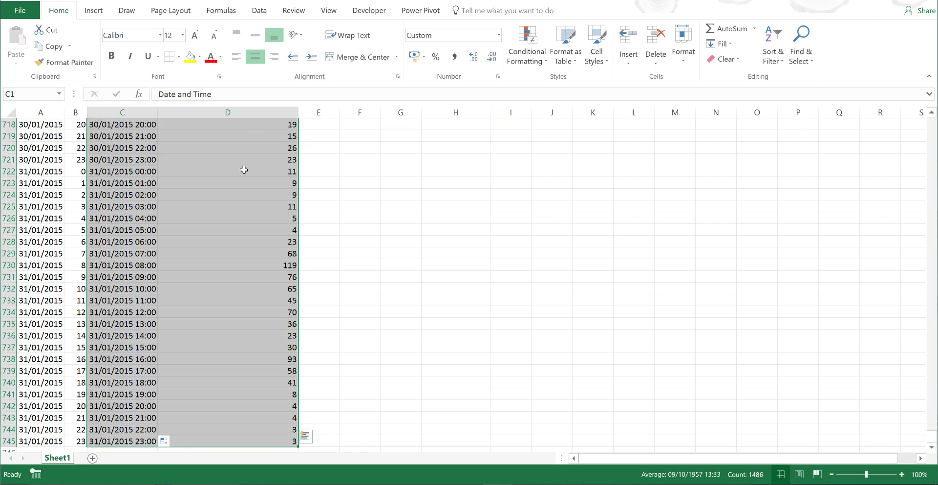
pyautogui.click(90, 11)
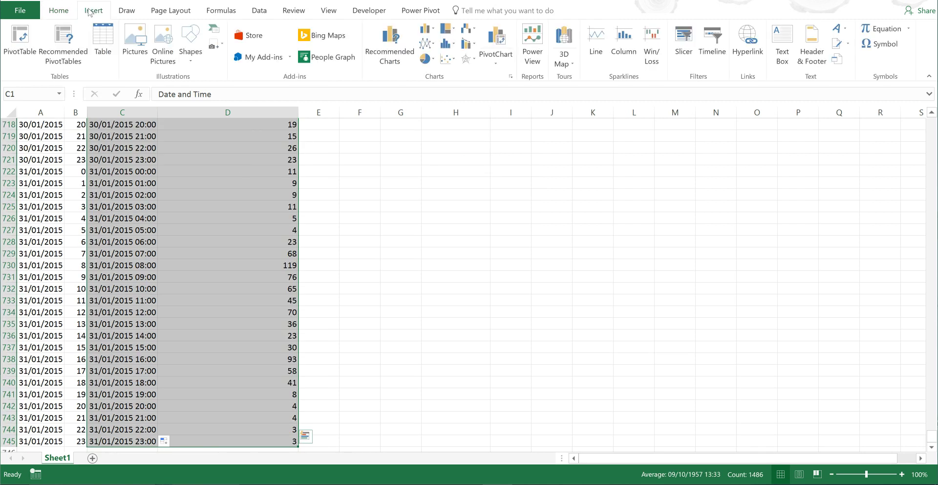
pyautogui.click(444, 59)
pyautogui.click(521, 95)
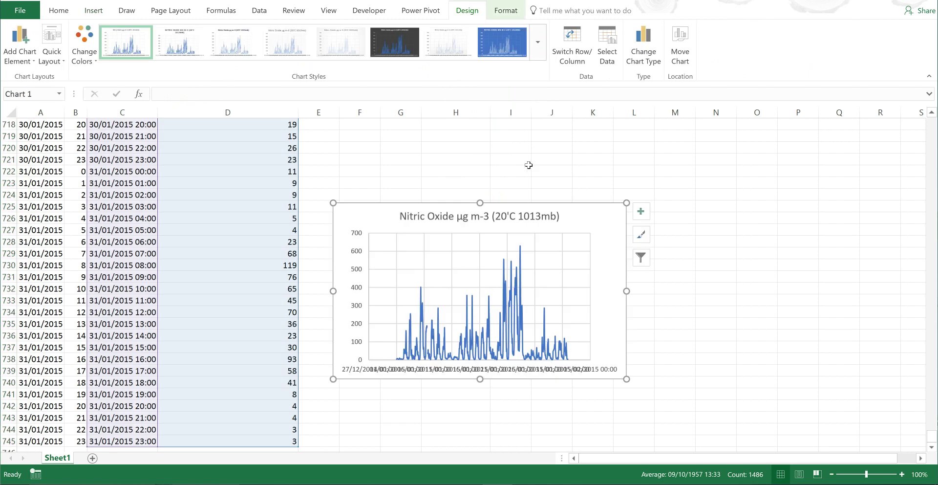
# Step: Move the chart to its own new sheet and shorten the plot area from below to leave space under the horizontal axis
pyautogui.rightClick(579, 219)
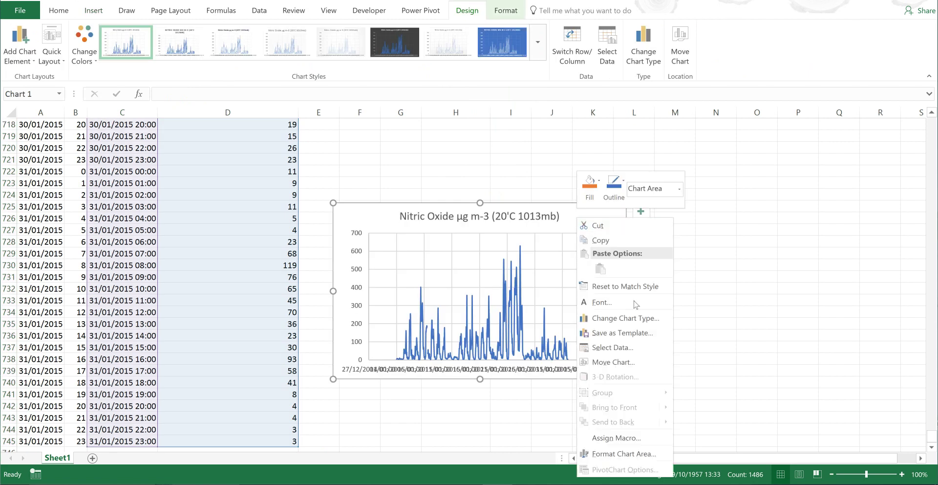
pyautogui.click(614, 361)
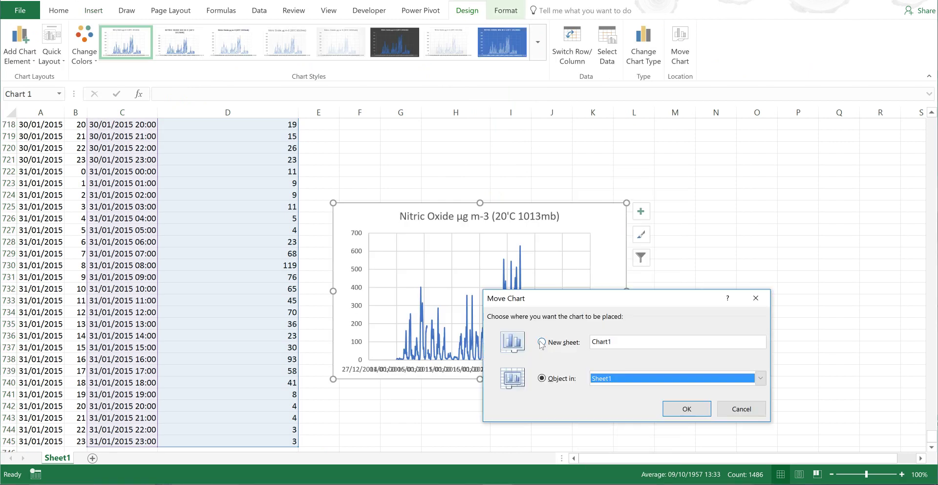
pyautogui.click(542, 343)
pyautogui.click(687, 408)
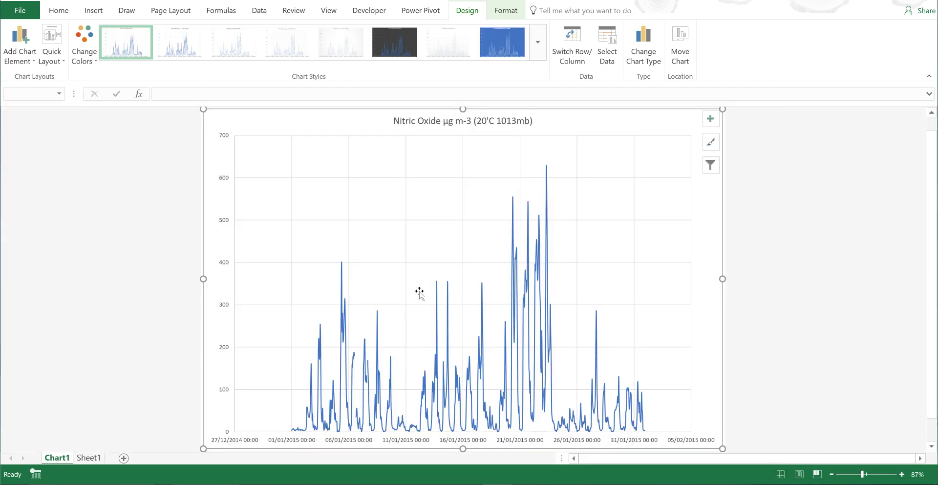
pyautogui.click(429, 149)
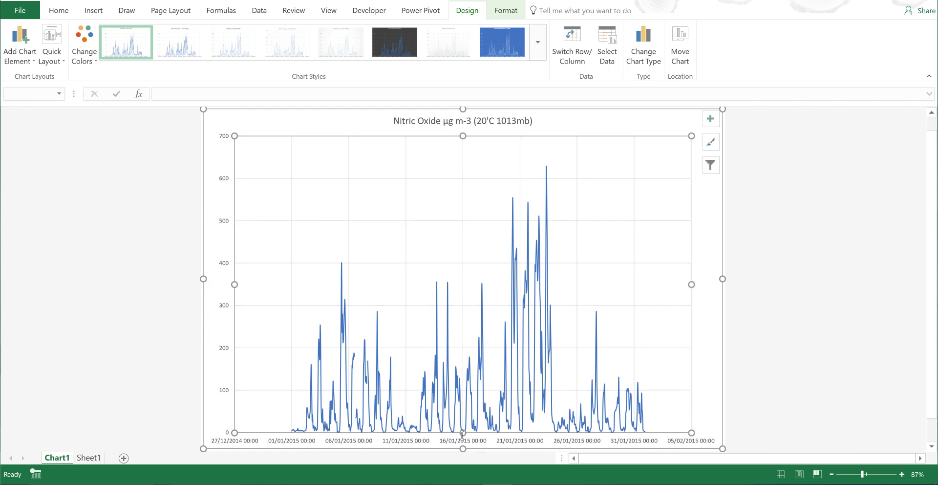
pyautogui.moveTo(463, 433); pyautogui.dragTo(460, 399)
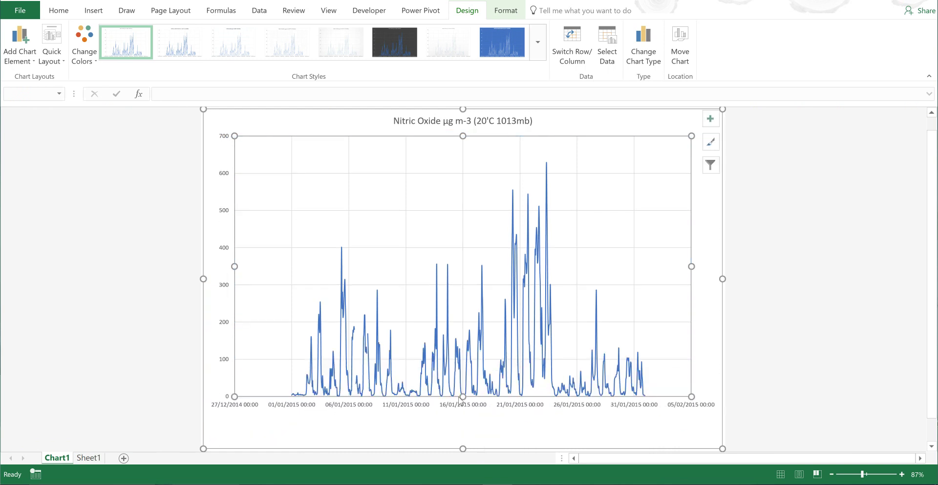
# Step: Apply the custom number format code "dddd dd" to the horizontal axis labels
pyautogui.click(463, 408)
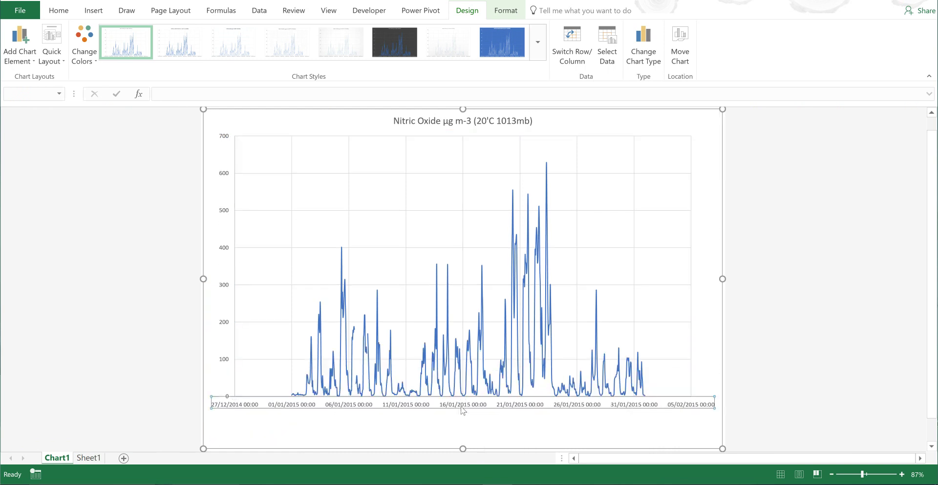
pyautogui.doubleClick(463, 408)
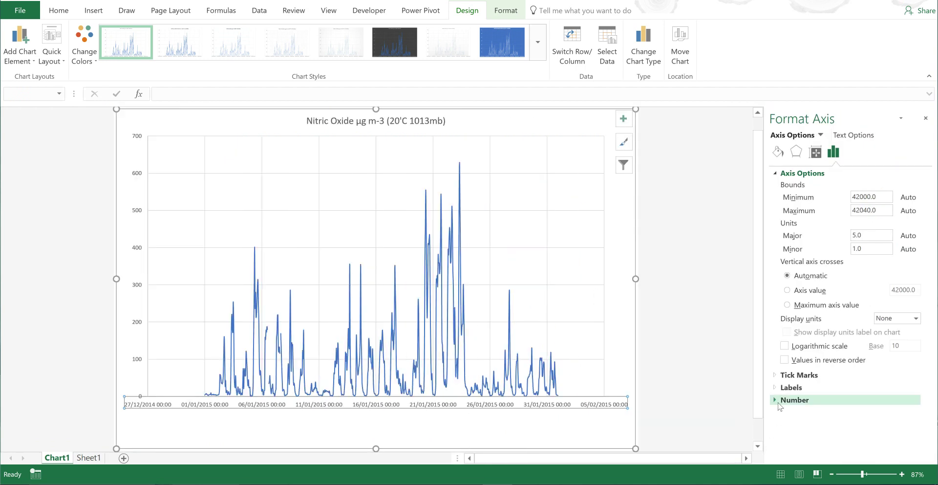
pyautogui.click(780, 400)
pyautogui.scroll(-3, 927, 451)
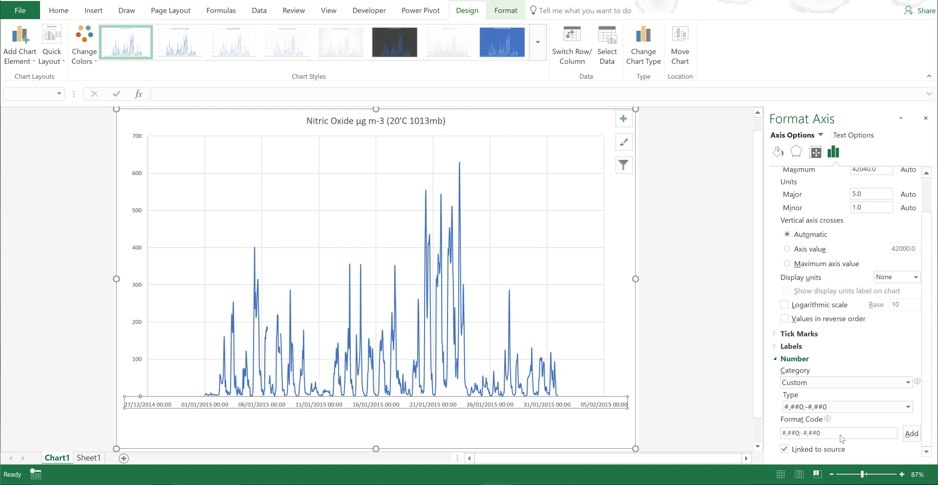
pyautogui.tripleClick(841, 436)
pyautogui.press('BackSpace')
pyautogui.write('dddd dd')
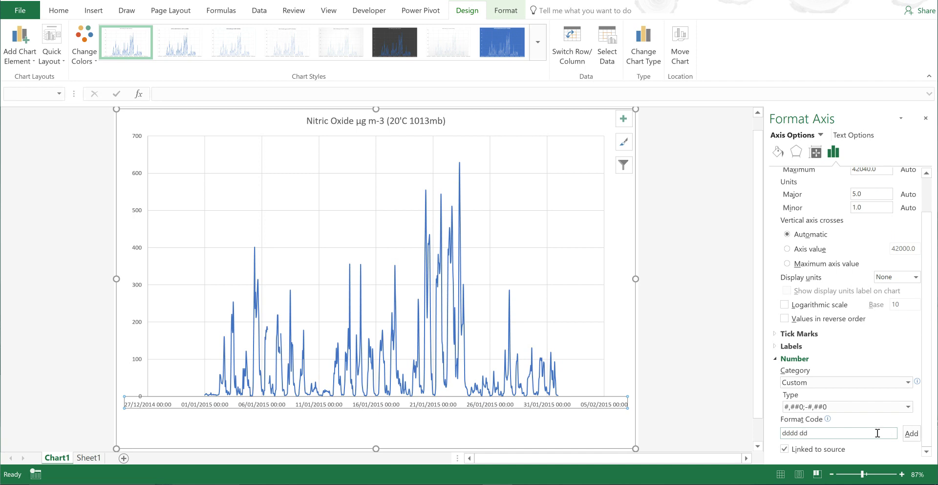
pyautogui.click(912, 434)
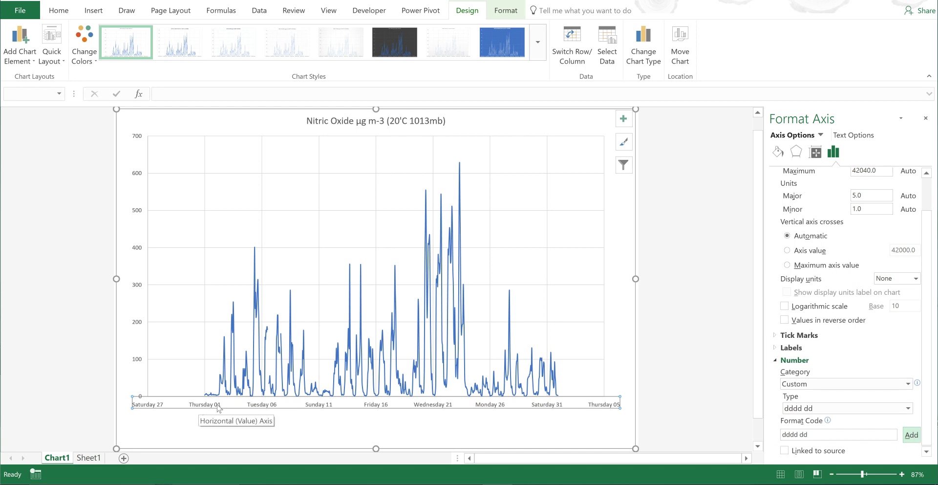
# Step: Set the horizontal axis's major unit to 1 so that every day gets a label
pyautogui.click(874, 196)
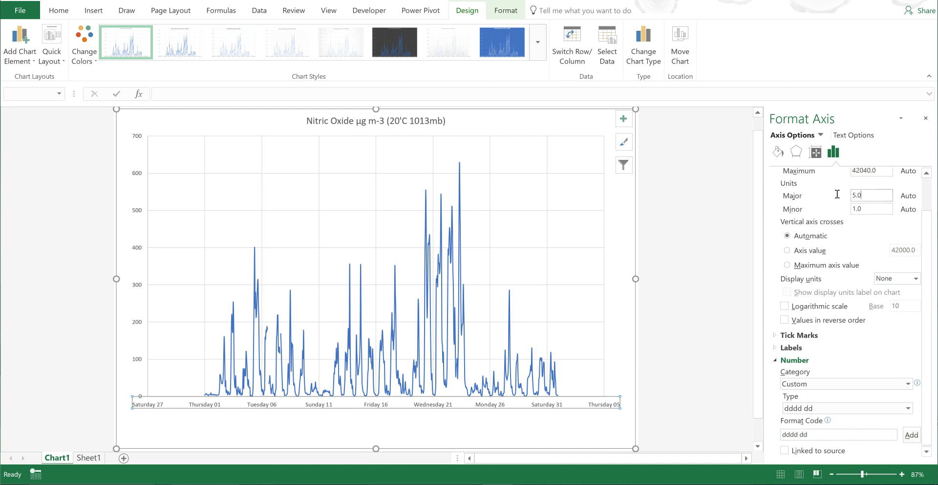
pyautogui.moveTo(874, 196); pyautogui.dragTo(837, 196)
pyautogui.write('1')
pyautogui.press('Return')
# Step: Rotate all the horizontal axis label text to -90° so it reads vertically
pyautogui.click(860, 138)
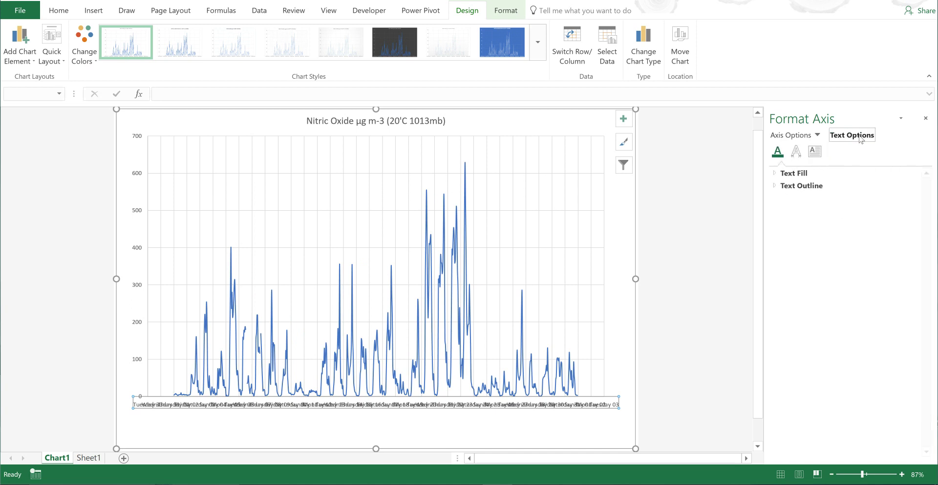
pyautogui.click(822, 149)
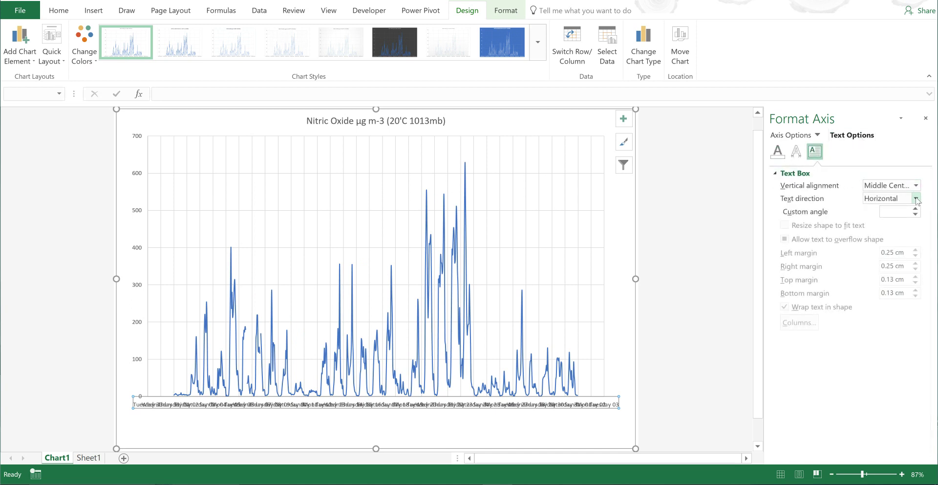
pyautogui.click(915, 198)
pyautogui.click(894, 285)
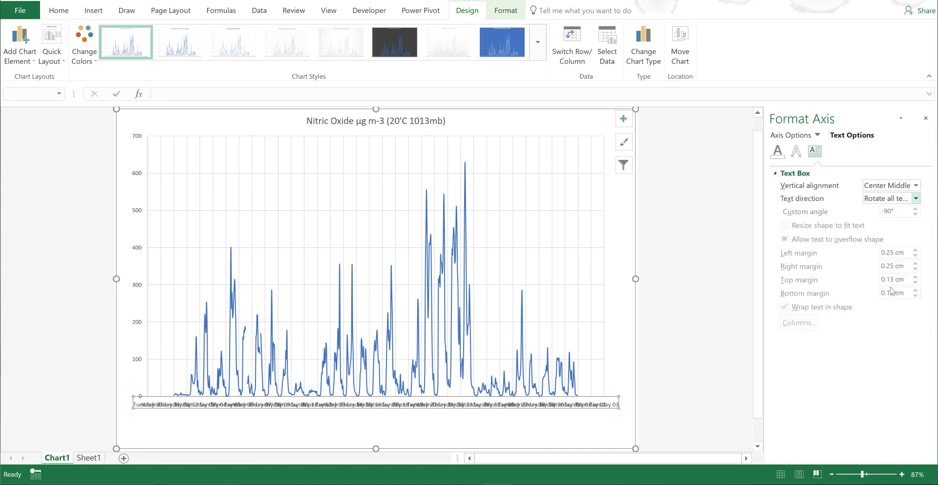
pyautogui.click(632, 279)
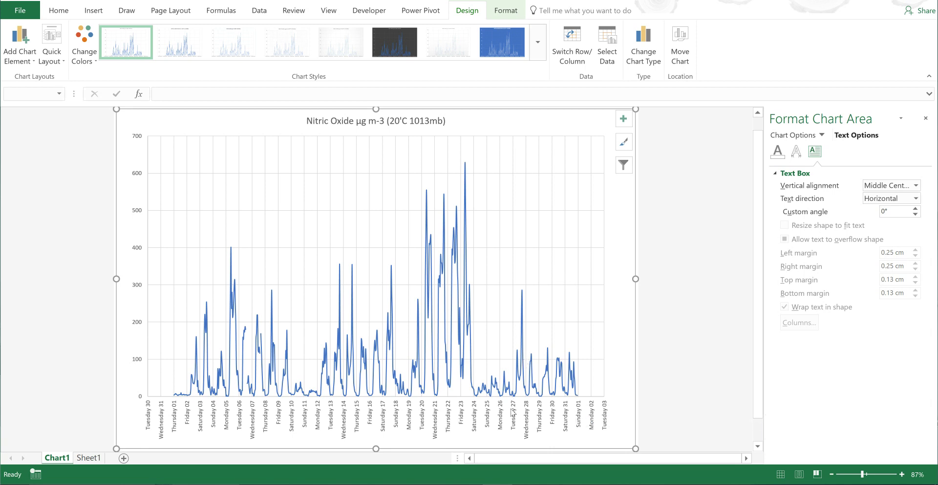
# Step: On Sheet1, insert a column before the Nitric Oxide column and head it "Weekday"
pyautogui.click(89, 458)
pyautogui.click(146, 229)
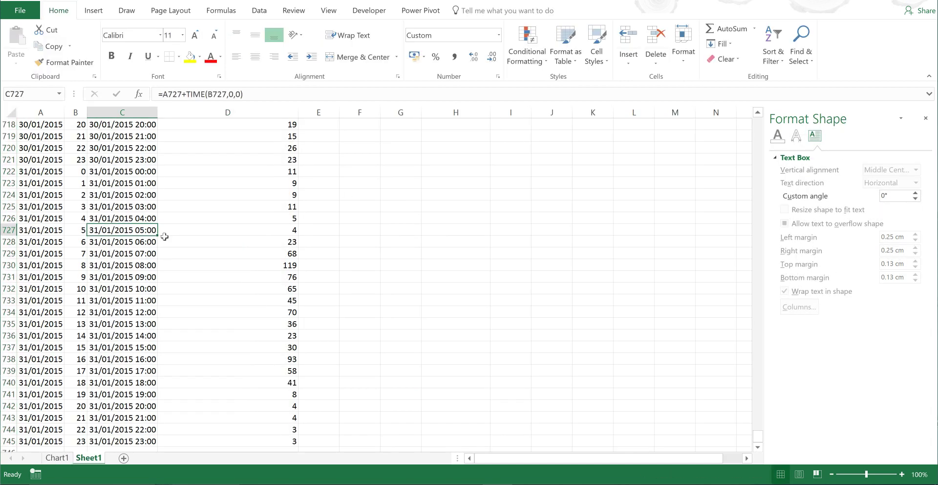
pyautogui.hotkey('ctrl', 'Up')
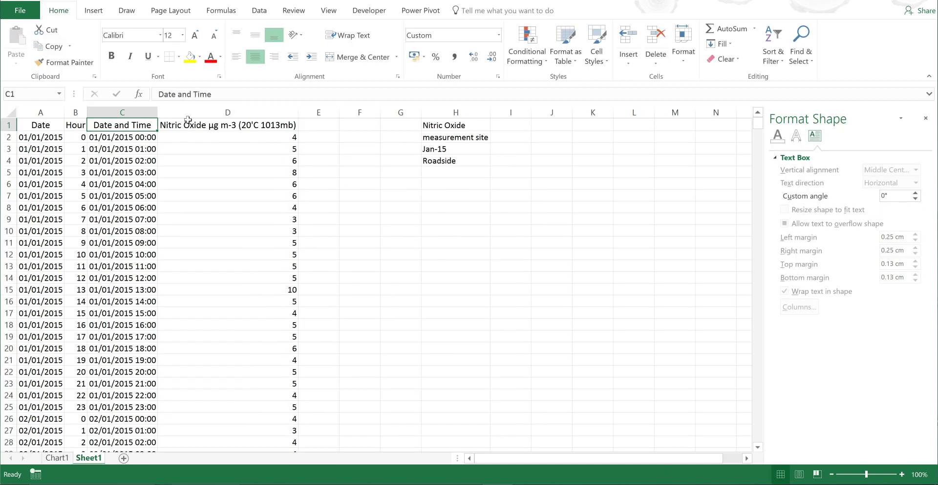
pyautogui.click(188, 113)
pyautogui.rightClick(188, 115)
pyautogui.click(215, 196)
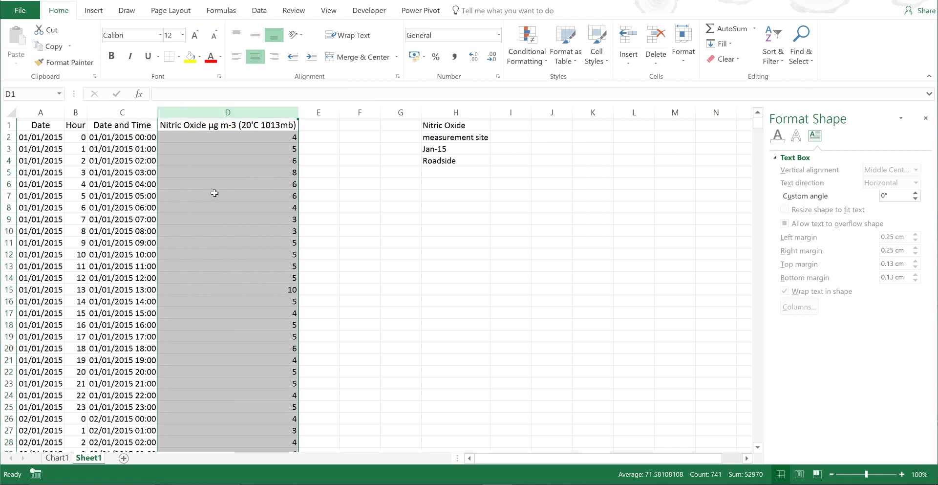
pyautogui.click(194, 123)
pyautogui.write('Weekday')
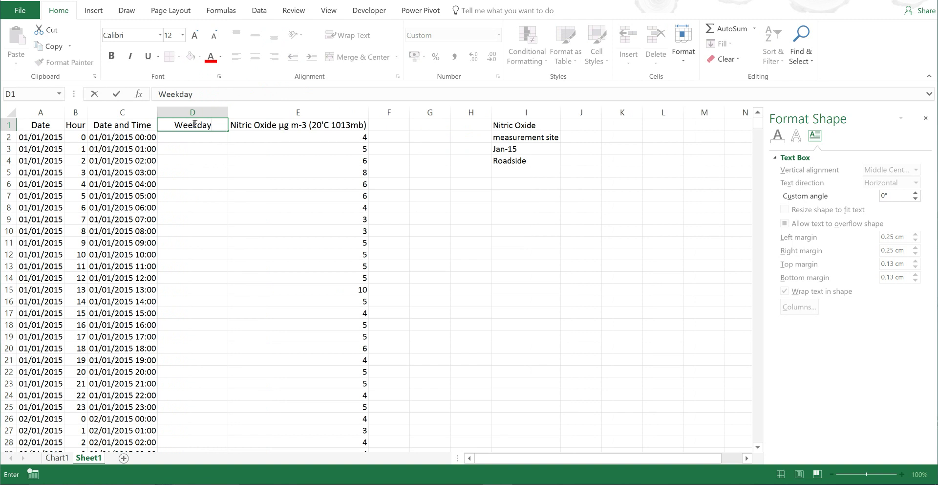
pyautogui.press('Return')
# Step: Enter =TEXT(C2,"dddd") in D2 and fill it down the Weekday column to the last data row
pyautogui.write('=text')
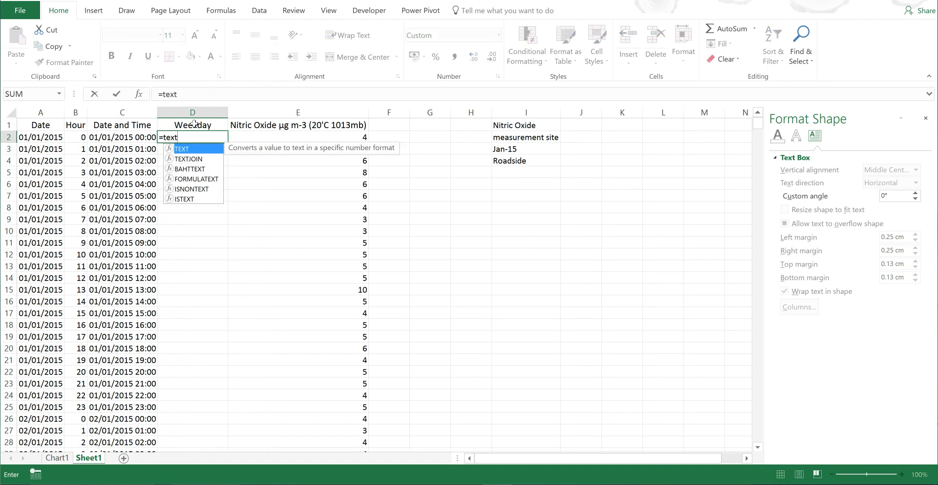
pyautogui.press('Tab')
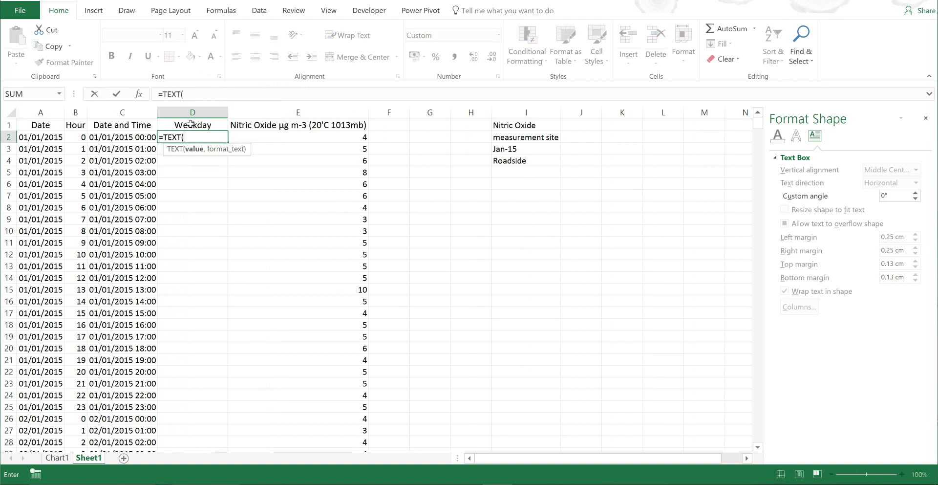
pyautogui.click(126, 137)
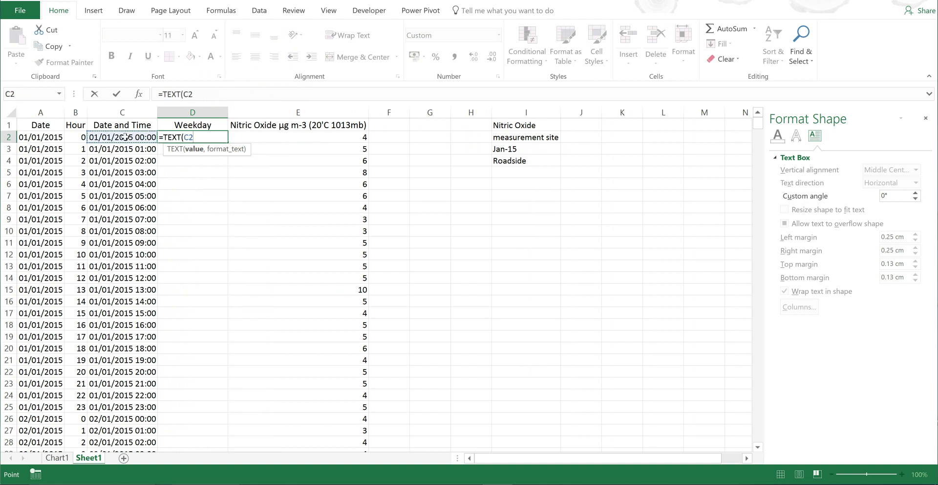
pyautogui.write(',')
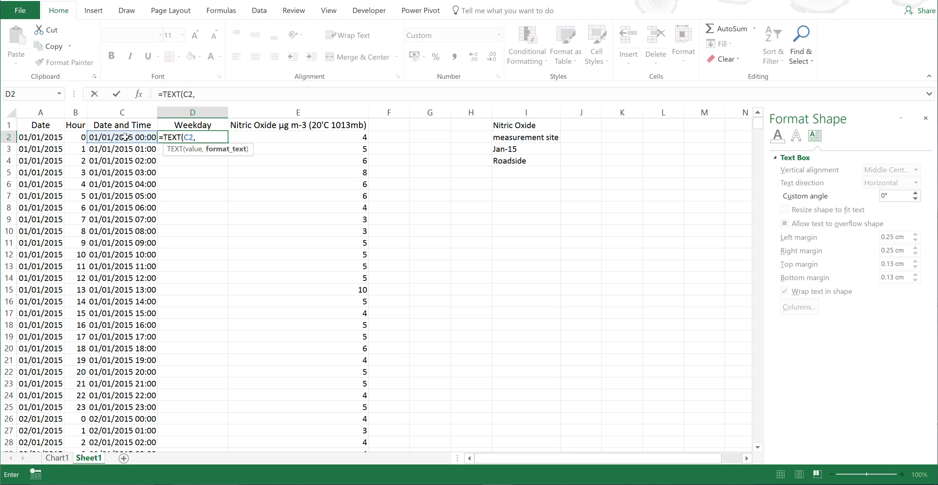
pyautogui.write('"dddd')
pyautogui.press('Return')
pyautogui.click(190, 136)
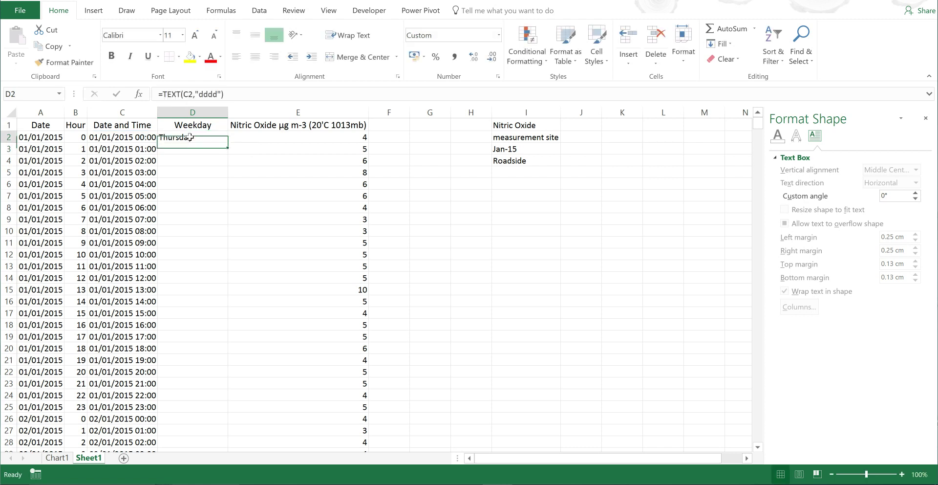
pyautogui.doubleClick(228, 142)
# Step: Shorten the format code in D2's TEXT formula to "ddd"
pyautogui.click(213, 142)
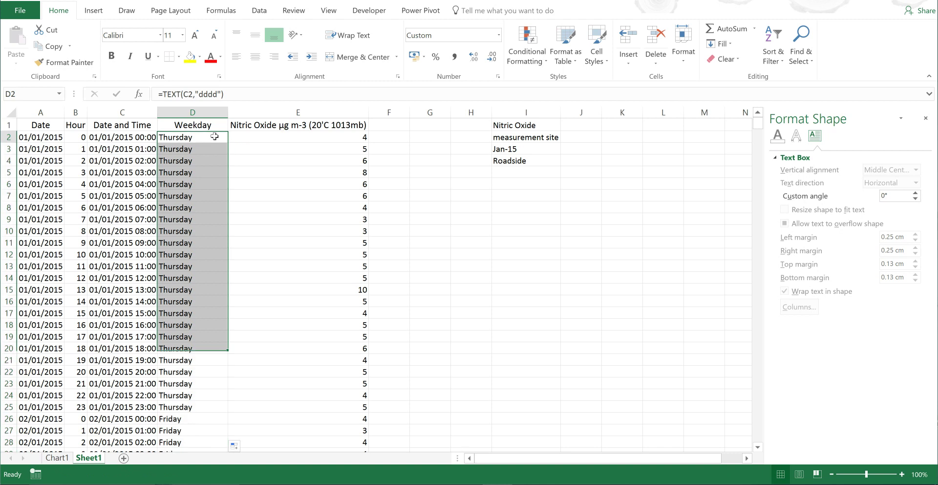
pyautogui.click(220, 96)
pyautogui.press('BackSpace')
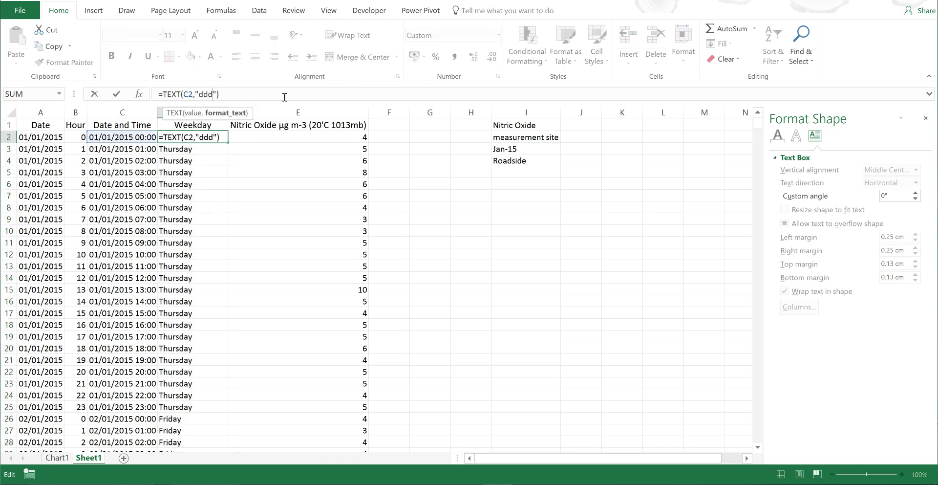
pyautogui.press('Return')
# Step: Change the format code in D2's TEXT formula to "dd"
pyautogui.click(211, 134)
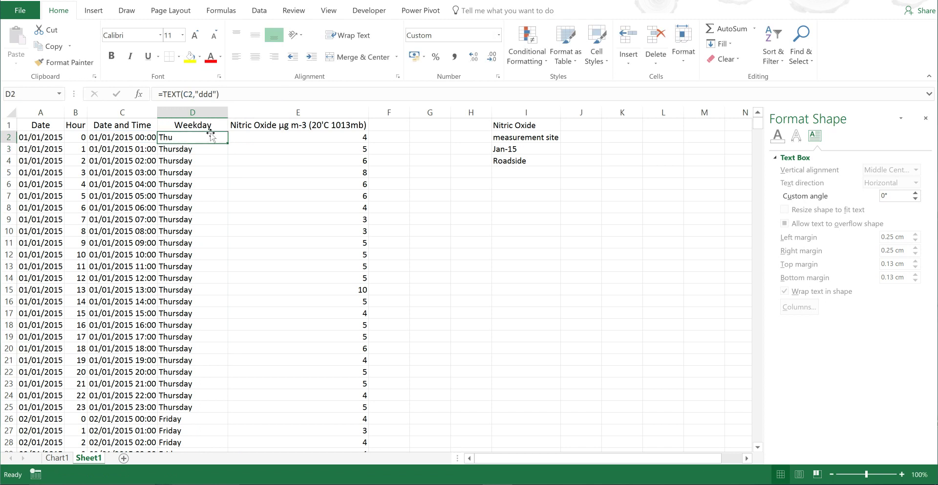
pyautogui.click(208, 94)
pyautogui.press('Delete')
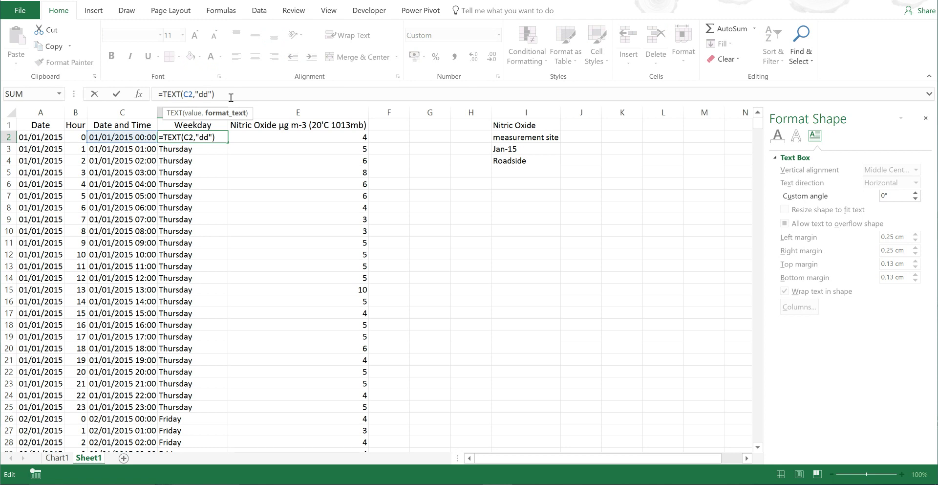
pyautogui.press('Return')
# Step: Restore the full weekday name in D2 by filling the "dddd" formula up from D3
pyautogui.click(212, 172)
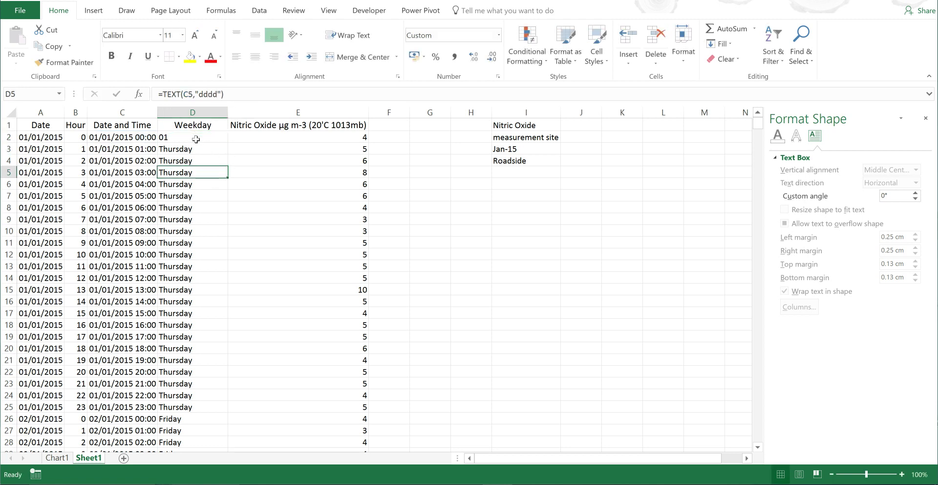
pyautogui.click(195, 149)
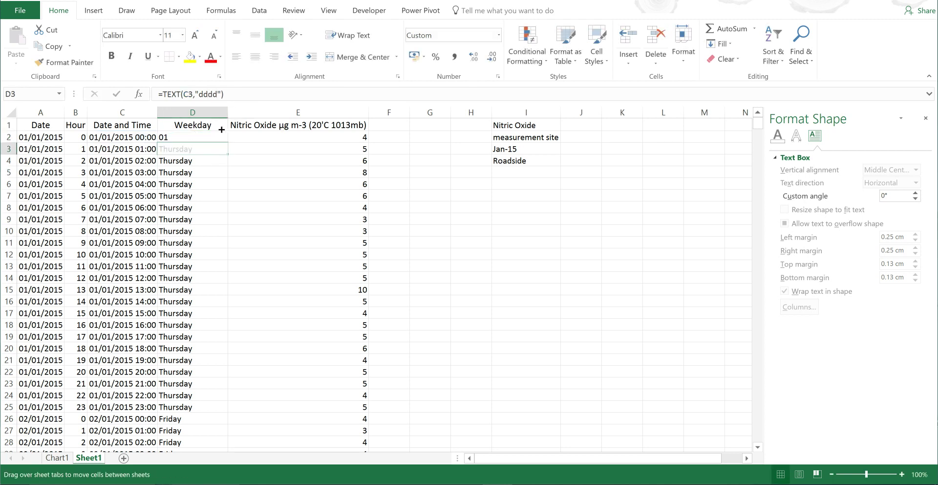
pyautogui.moveTo(221, 130); pyautogui.dragTo(221, 144)
pyautogui.click(201, 196)
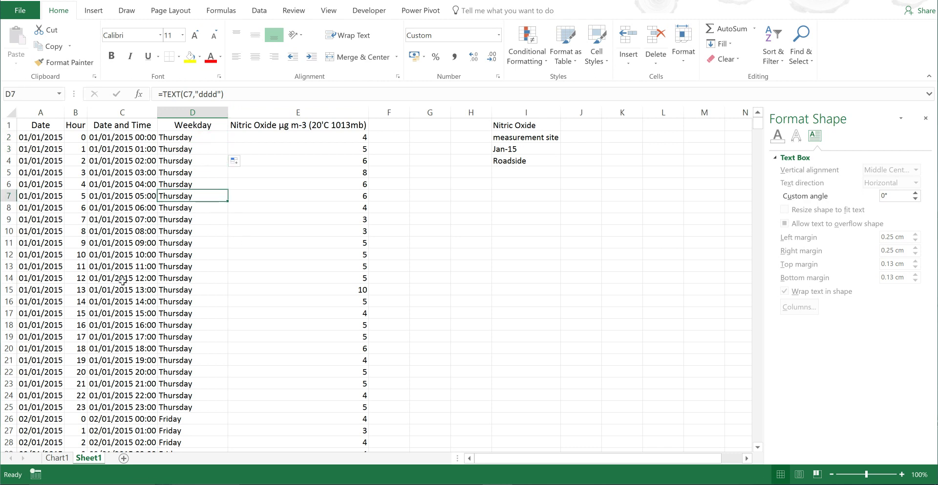
# Step: Create a PivotTable on a new worksheet from the whole data range, including the Weekday column
pyautogui.click(122, 280)
pyautogui.hotkey('ctrl', 'a')
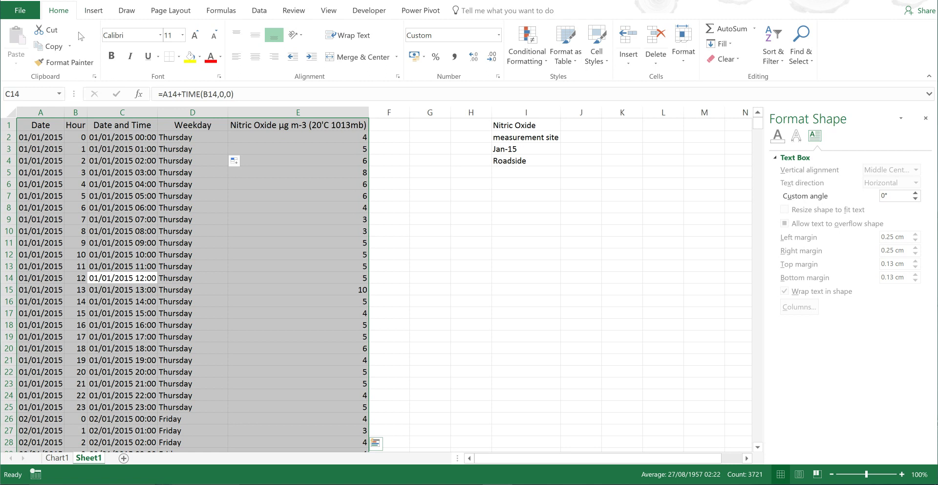
pyautogui.click(92, 11)
pyautogui.click(32, 48)
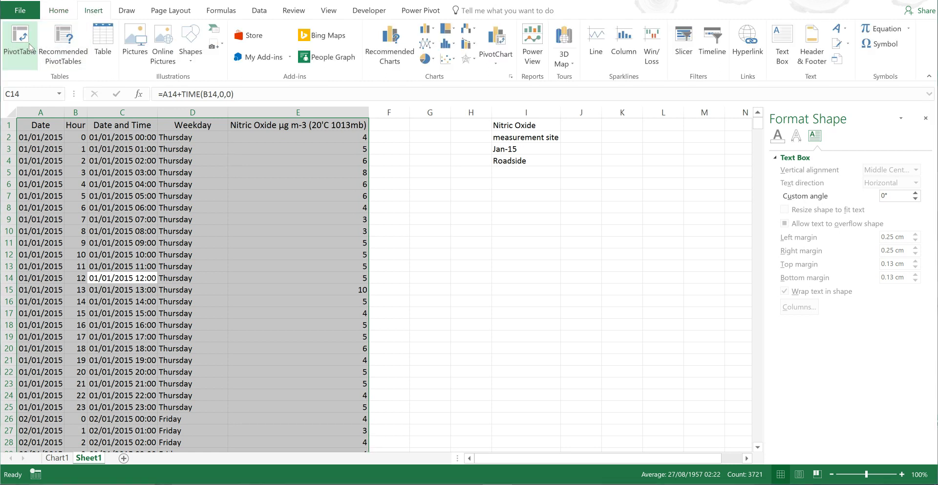
pyautogui.click(428, 280)
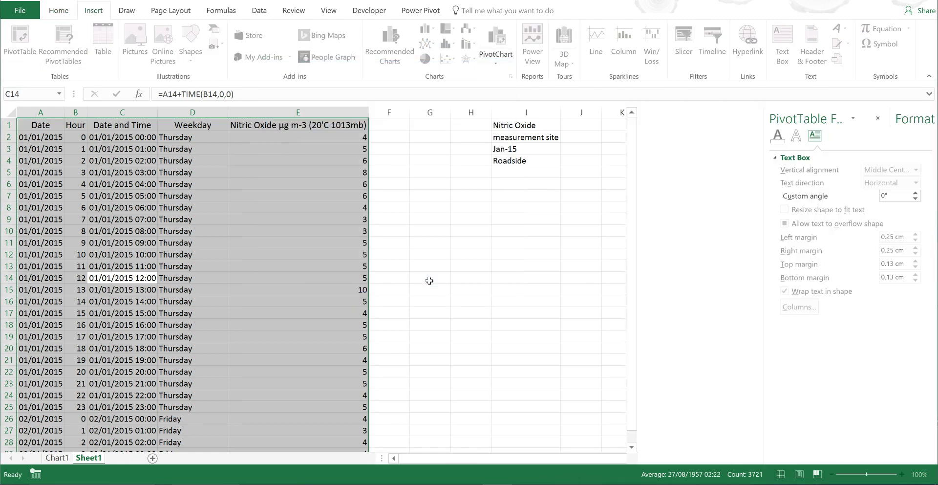
# Step: Close the shape formatting pane and lay out the PivotTable with Weekday as rows and Nitric Oxide as values
pyautogui.click(924, 120)
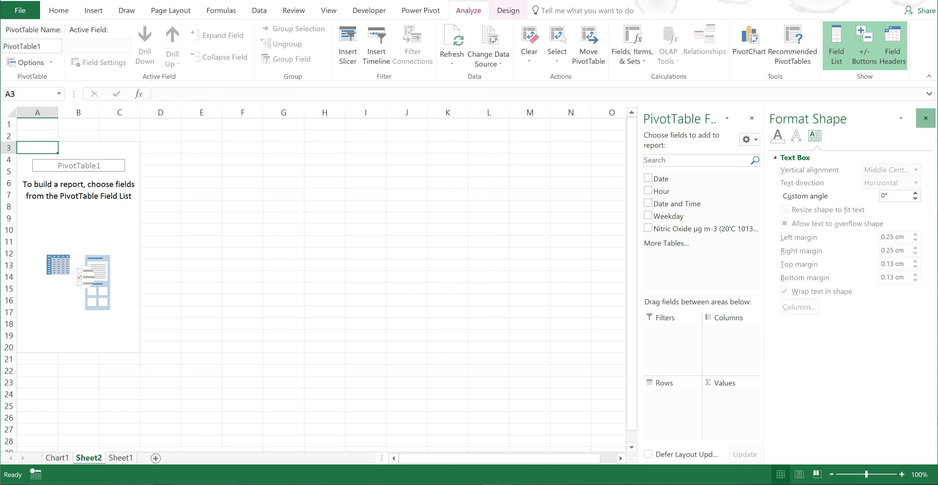
pyautogui.moveTo(841, 215); pyautogui.dragTo(846, 398)
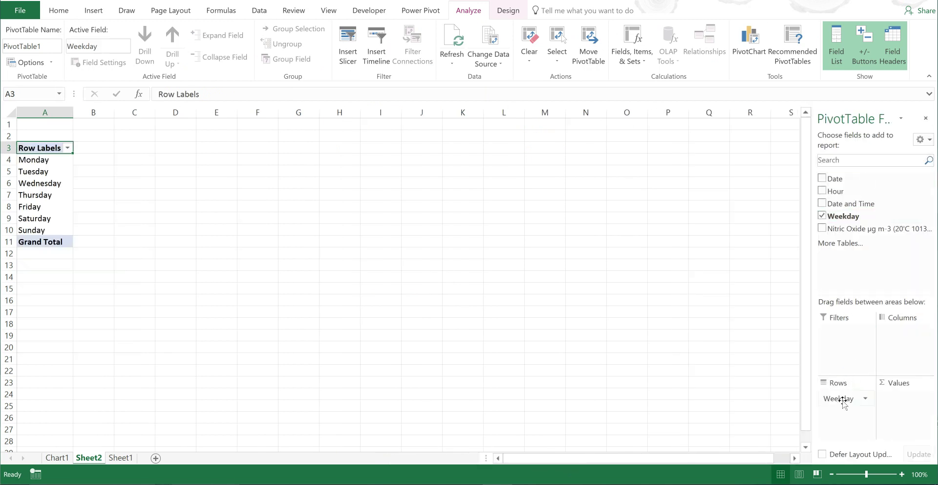
pyautogui.moveTo(874, 229); pyautogui.dragTo(907, 413)
# Step: Summarize the PivotTable's Nitric Oxide values by Average
pyautogui.click(925, 399)
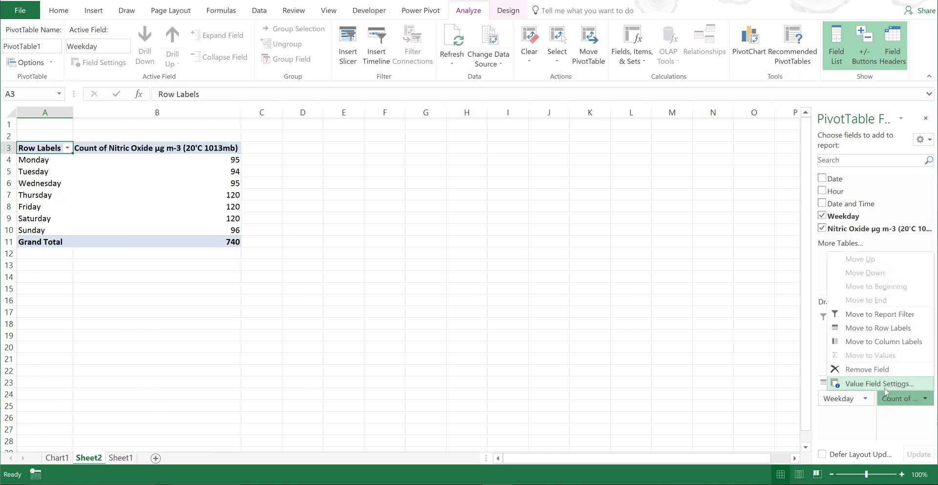
pyautogui.click(882, 384)
pyautogui.click(303, 208)
pyautogui.click(411, 275)
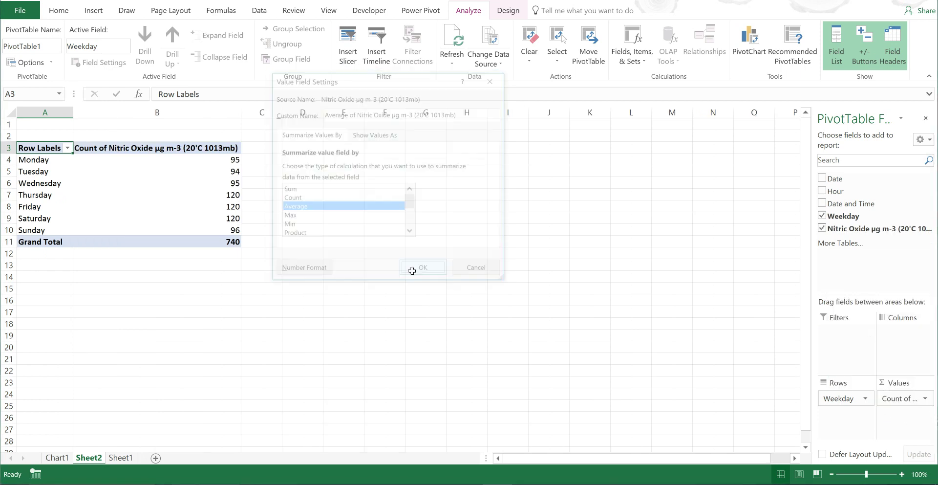
pyautogui.click(379, 215)
# Step: Insert a 2-D clustered column chart of the Monday to Sunday averages and enlarge it beside the PivotTable
pyautogui.moveTo(47, 159); pyautogui.dragTo(209, 230)
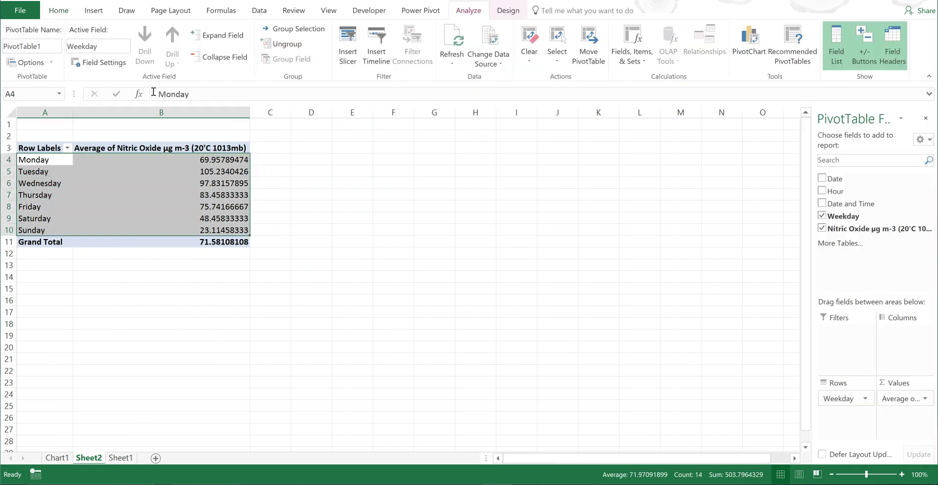
pyautogui.click(99, 10)
pyautogui.click(426, 28)
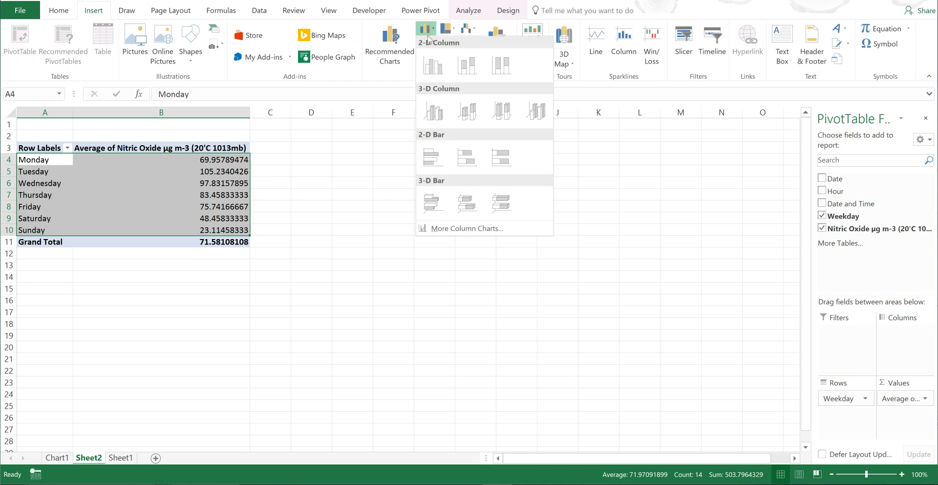
pyautogui.click(430, 104)
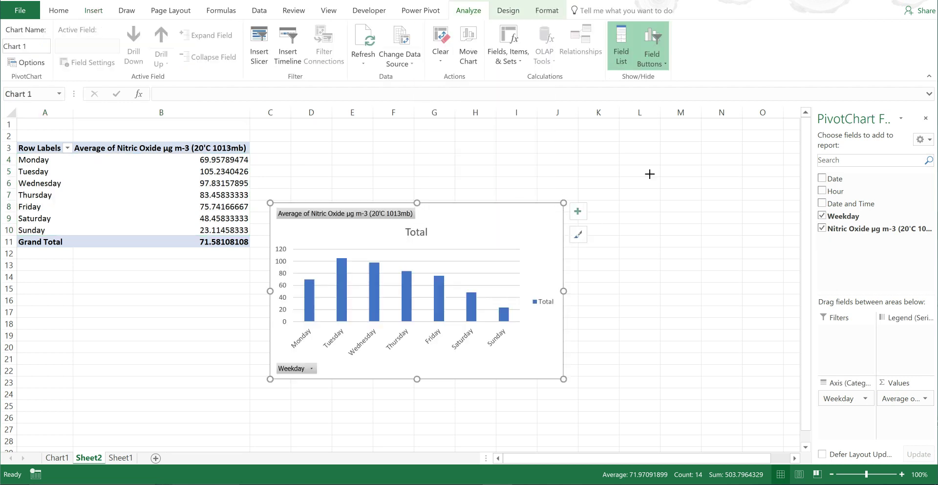
pyautogui.moveTo(563, 204); pyautogui.dragTo(739, 128)
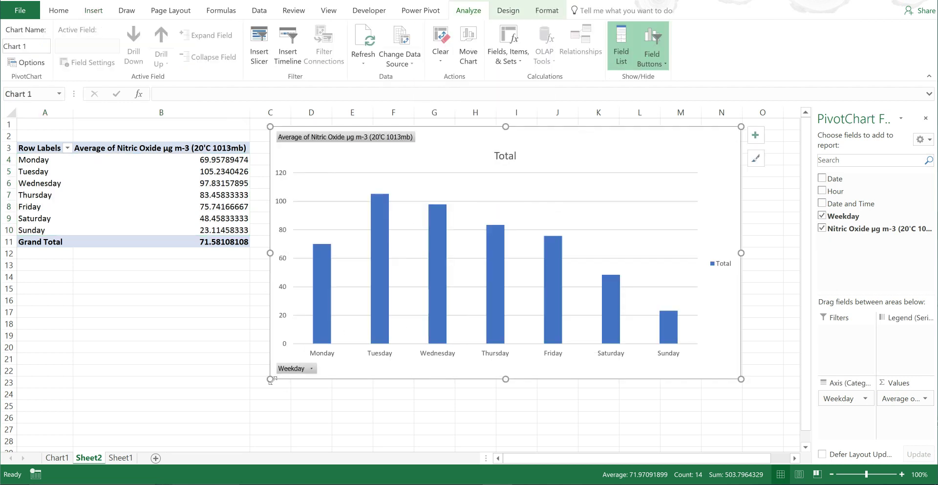
pyautogui.moveTo(270, 379); pyautogui.dragTo(254, 406)
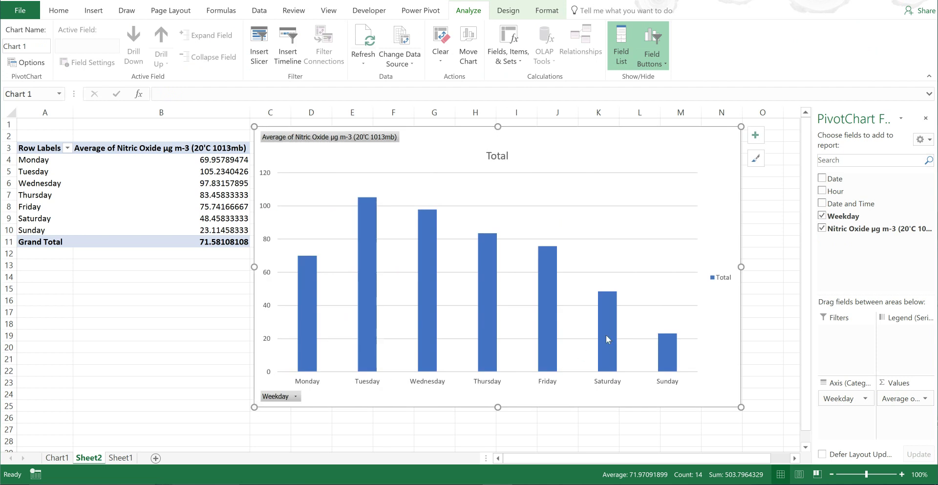
# Step: Examine the Sunday column in the chart, deselect the chart and select the Saturday row in the PivotTable
pyautogui.moveTo(673, 358)
pyautogui.click(389, 431)
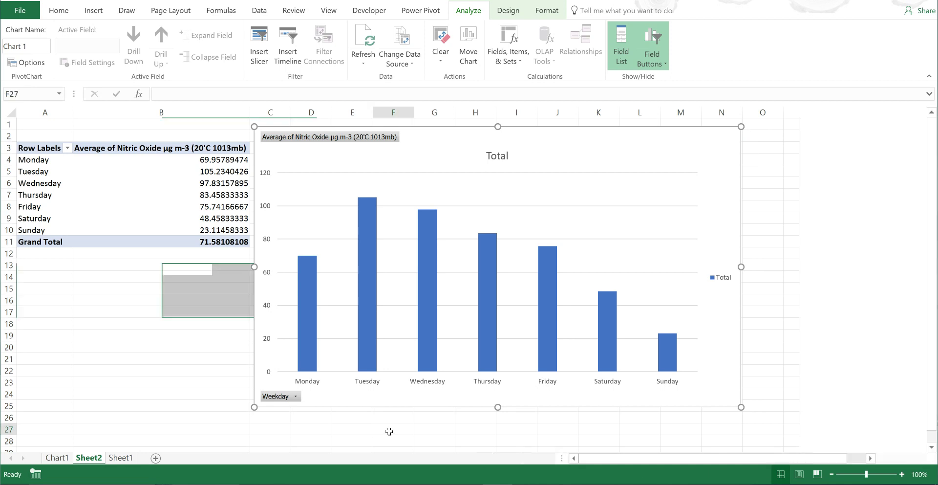
pyautogui.click(28, 218)
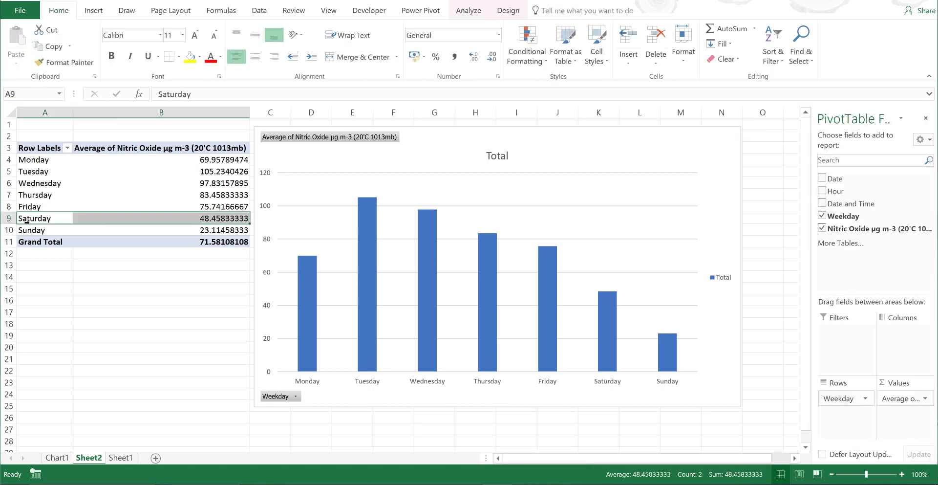
# Step: Group the Saturday and Sunday rows of the PivotTable
pyautogui.moveTo(28, 220); pyautogui.dragTo(27, 224)
pyautogui.rightClick(31, 219)
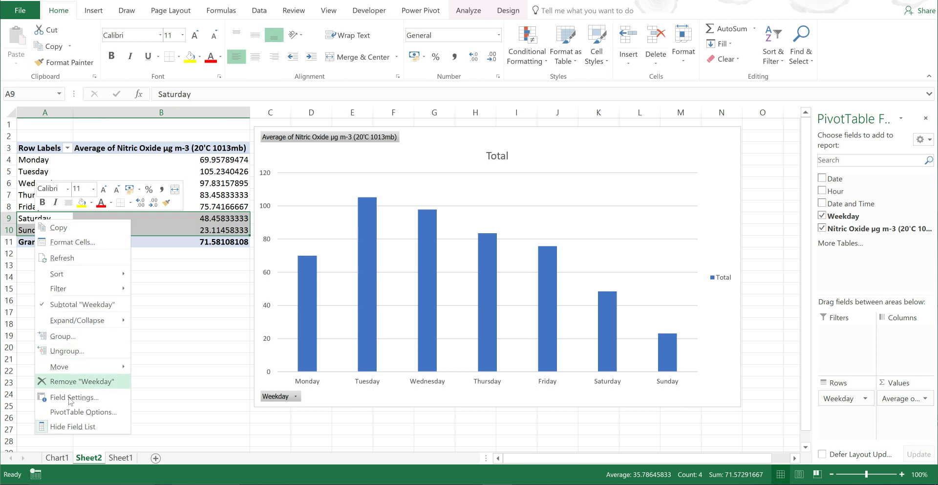
pyautogui.click(72, 339)
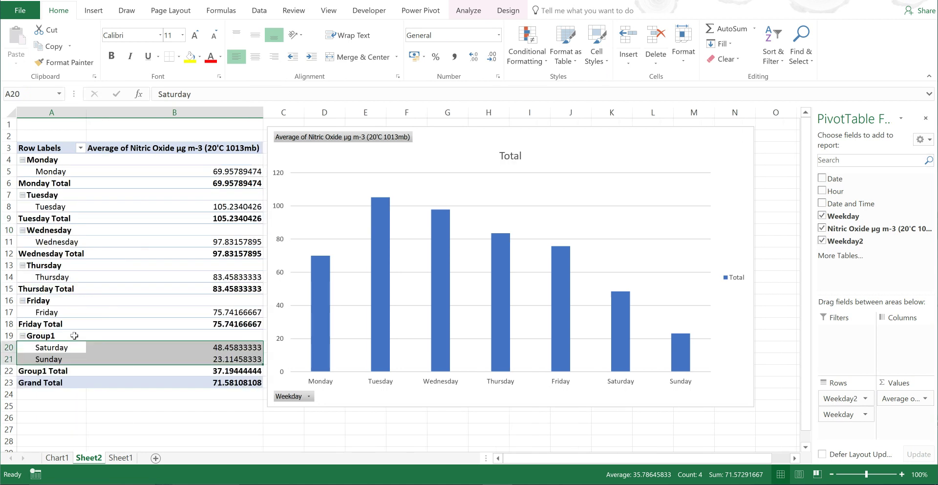
# Step: Rename the Saturday and Sunday group as Weekends and collapse it
pyautogui.click(48, 336)
pyautogui.write('Wee')
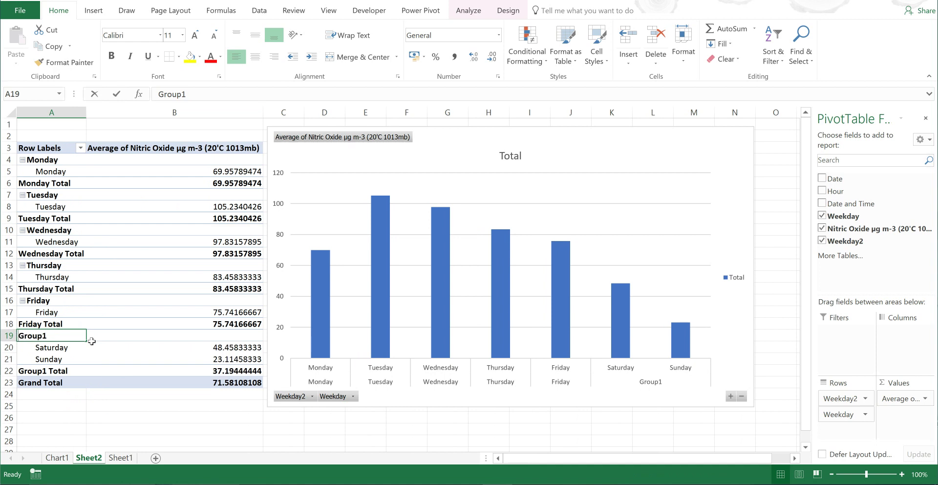
pyautogui.write('k')
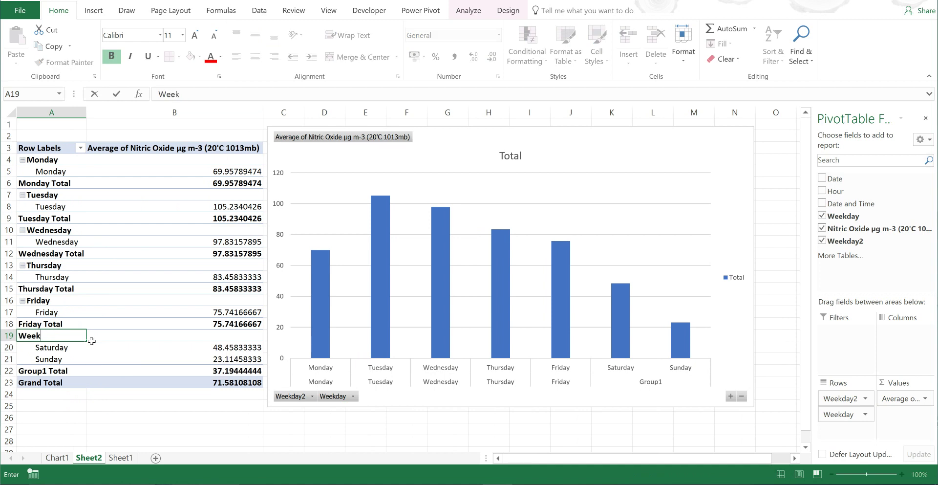
pyautogui.write('ends')
pyautogui.press('Return')
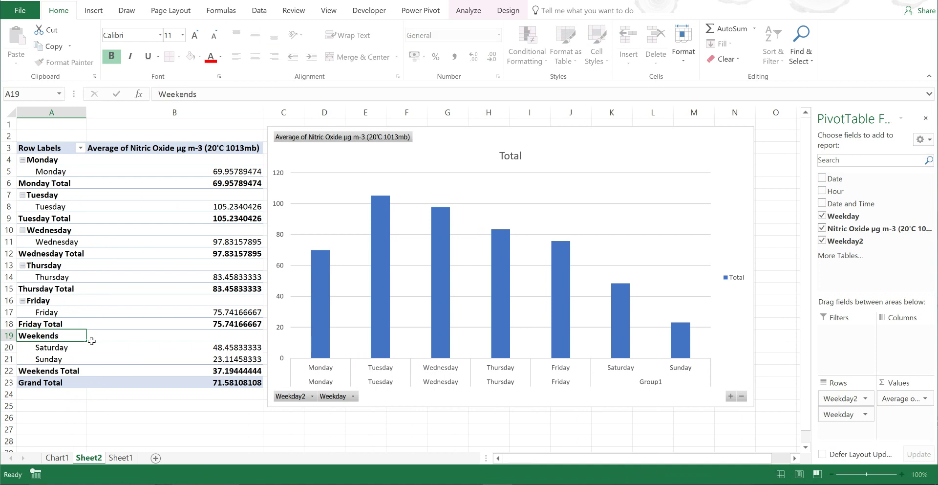
pyautogui.click(22, 336)
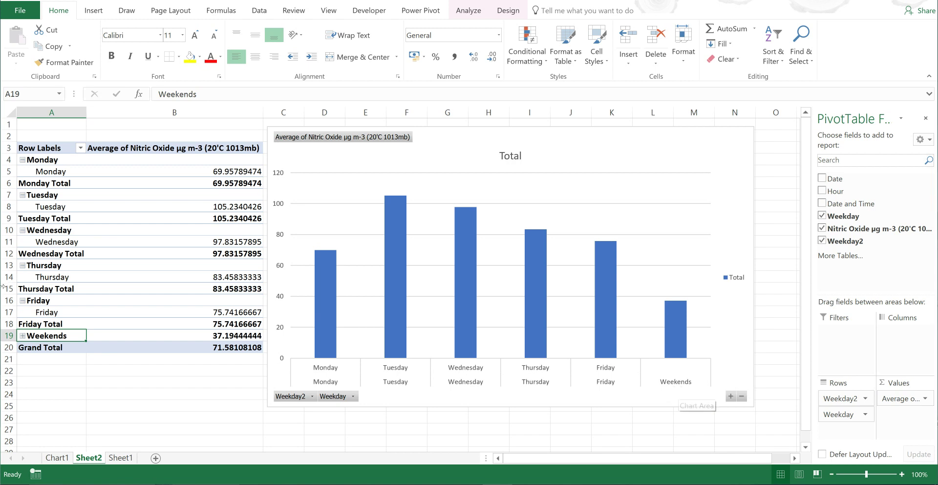
# Step: Group the Monday to Friday rows of the PivotTable
pyautogui.moveTo(30, 168); pyautogui.dragTo(31, 308)
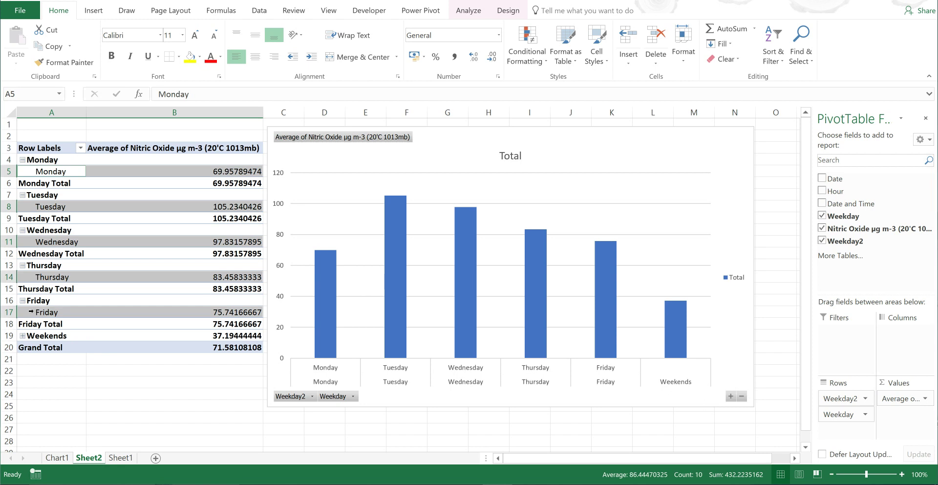
pyautogui.rightClick(30, 312)
pyautogui.click(64, 215)
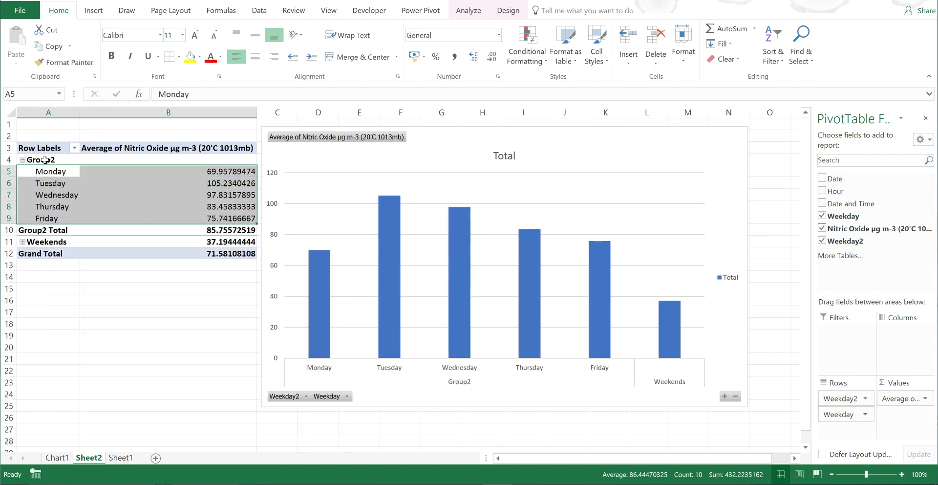
# Step: Rename the Monday to Friday group as Weekdays, collapse it and deselect the PivotTable
pyautogui.click(43, 160)
pyautogui.write('Wee')
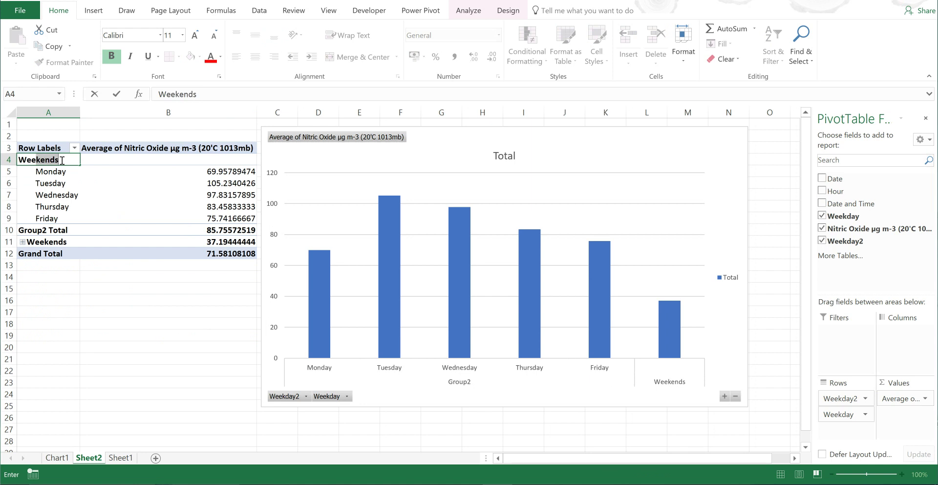
pyautogui.write('kdays')
pyautogui.press('Return')
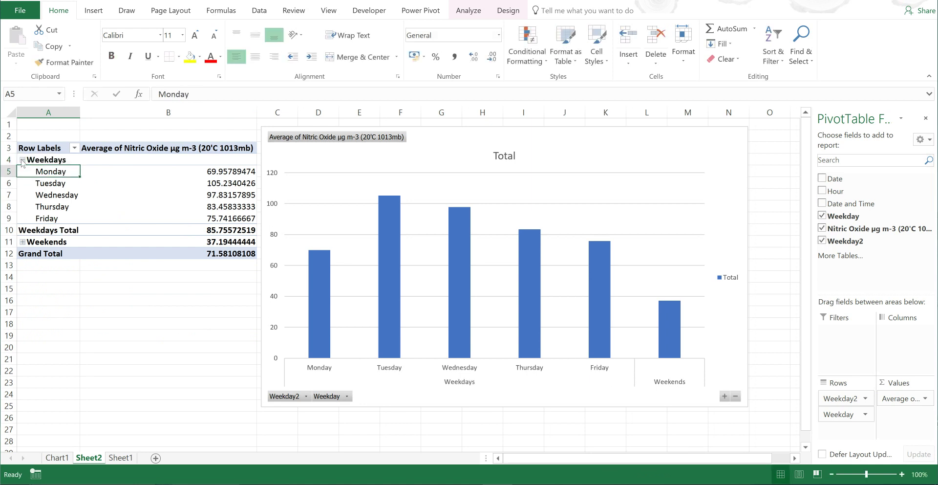
pyautogui.click(22, 160)
pyautogui.click(98, 253)
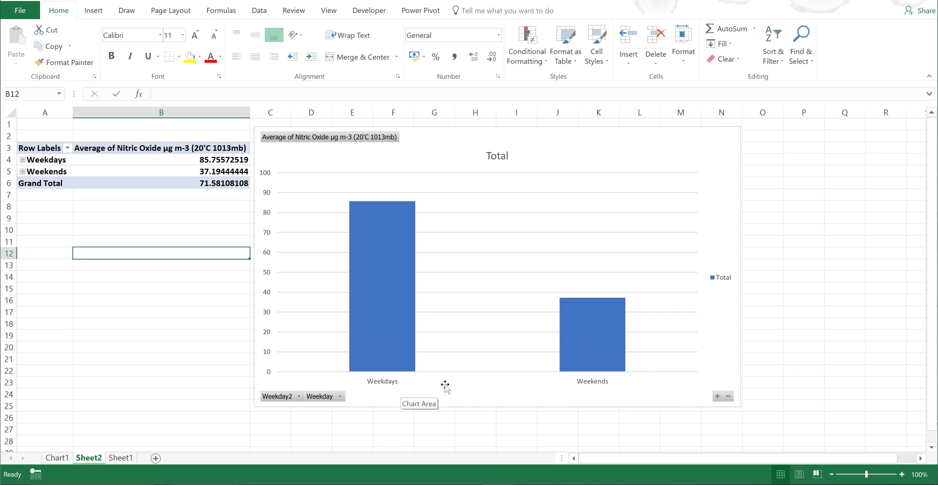
pyautogui.click(124, 359)
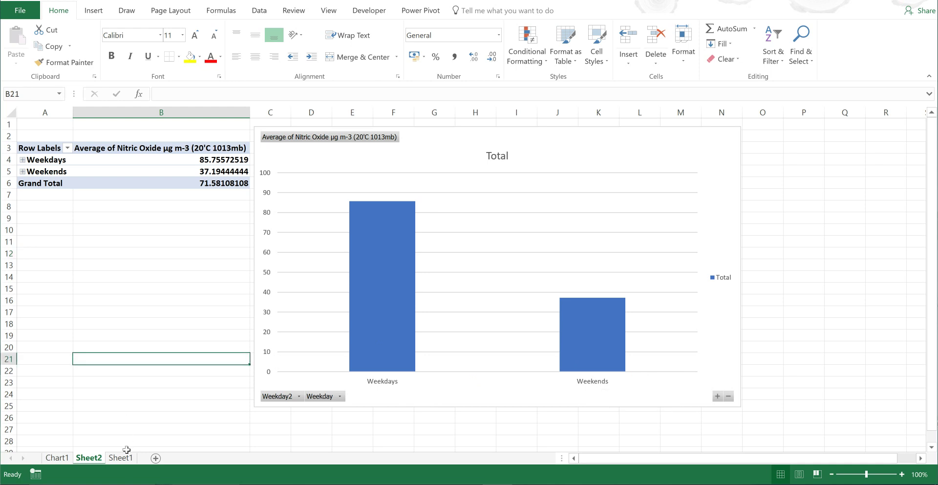
# Step: Insert a blank column E before the Nitric Oxide column on Sheet1
pyautogui.click(126, 458)
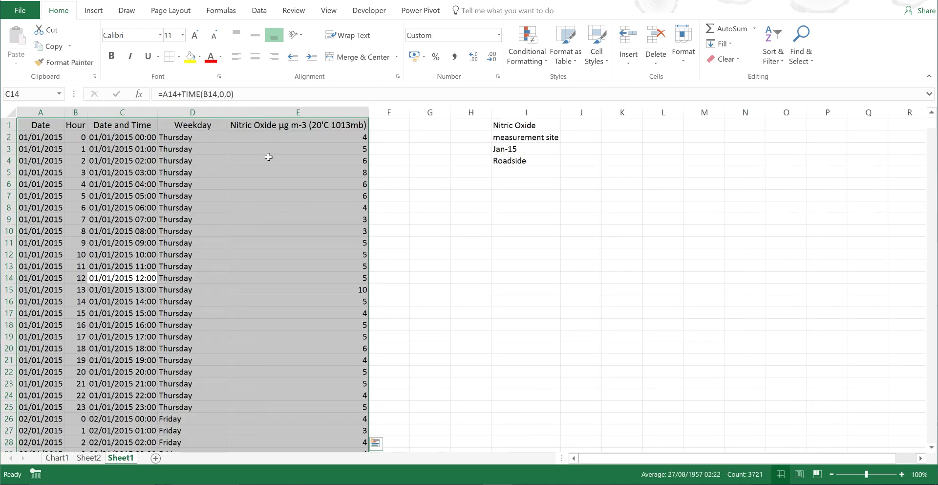
pyautogui.click(251, 109)
pyautogui.rightClick(252, 114)
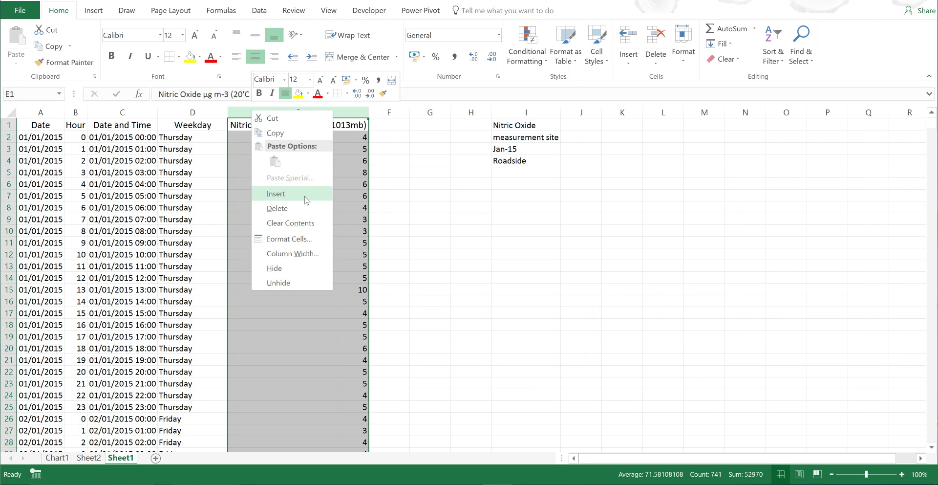
pyautogui.click(297, 195)
# Step: Enter the formula =WEEKDAY(C2) in cell E2 to extract the day number from the Date and Time value
pyautogui.click(249, 135)
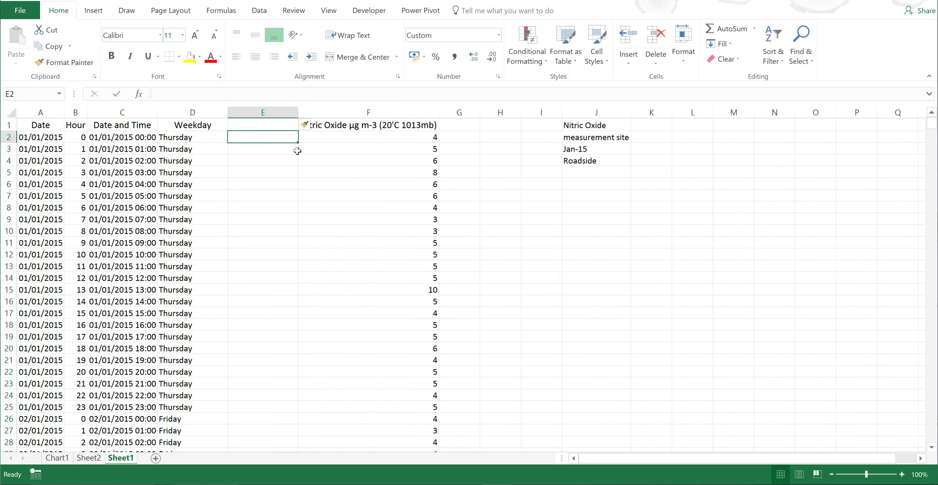
pyautogui.write('=w')
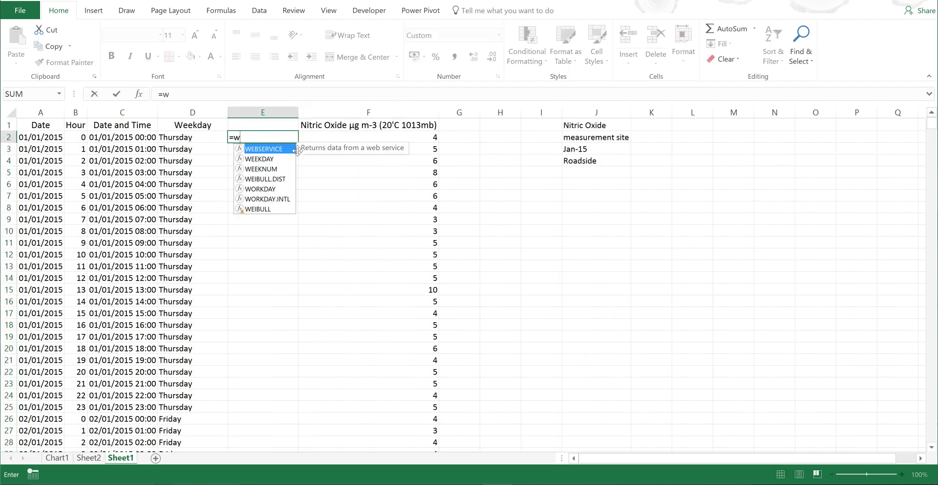
pyautogui.write('eekda')
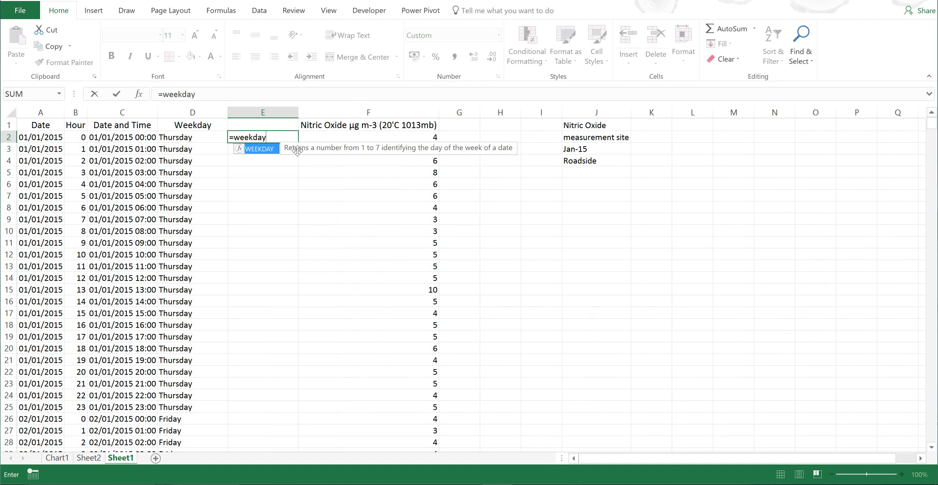
pyautogui.write('y')
pyautogui.press('Tab')
pyautogui.click(139, 136)
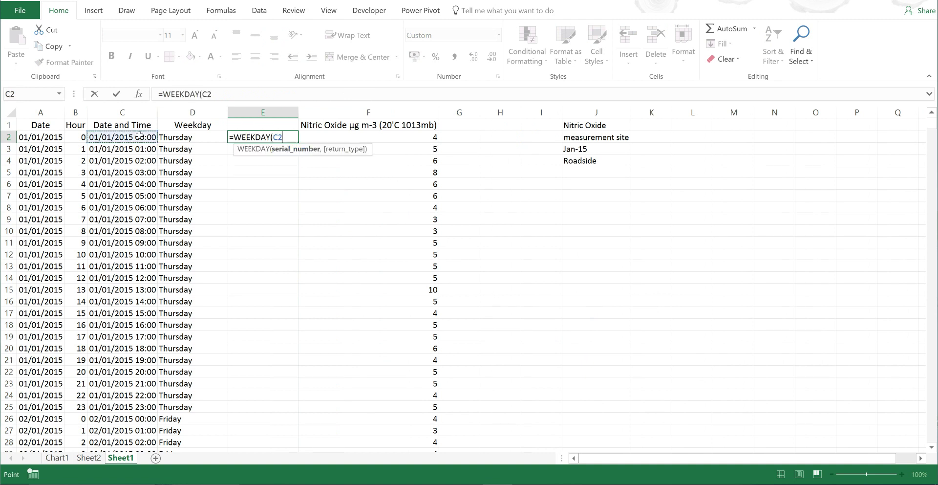
pyautogui.press('Return')
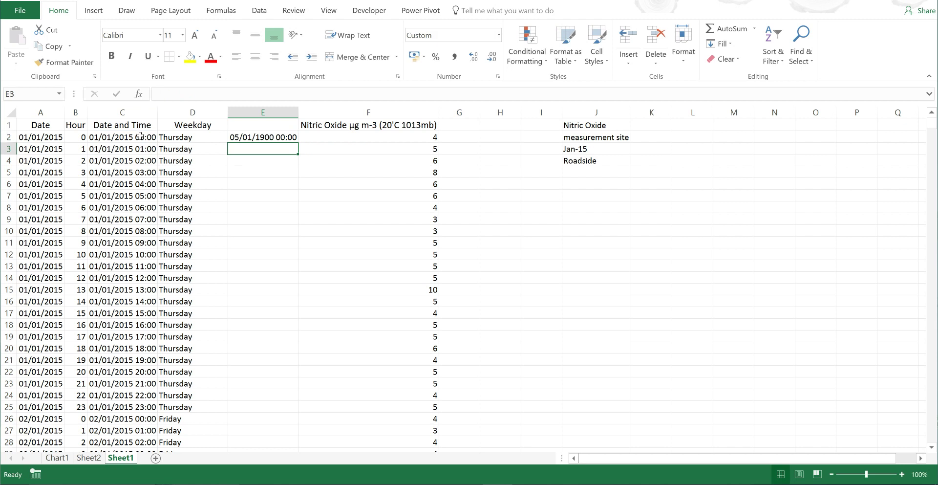
# Step: Apply the General number format to column E and fill the E2 formula down the whole data range
pyautogui.click(258, 112)
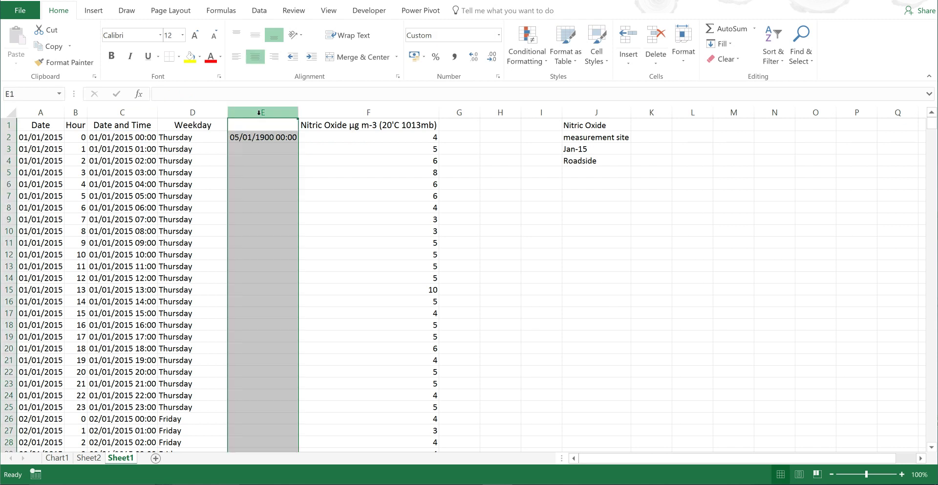
pyautogui.hotkey('ctrl', '1')
pyautogui.click(247, 80)
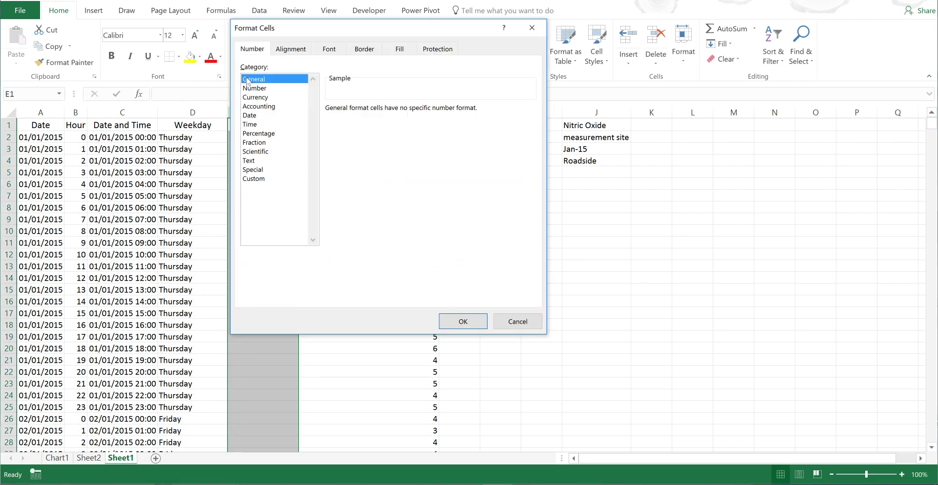
pyautogui.click(450, 320)
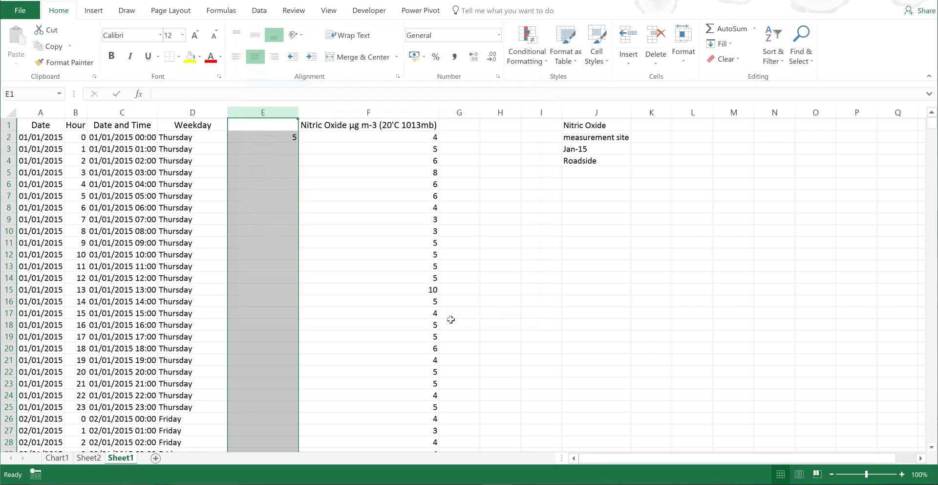
pyautogui.click(275, 137)
pyautogui.doubleClick(297, 143)
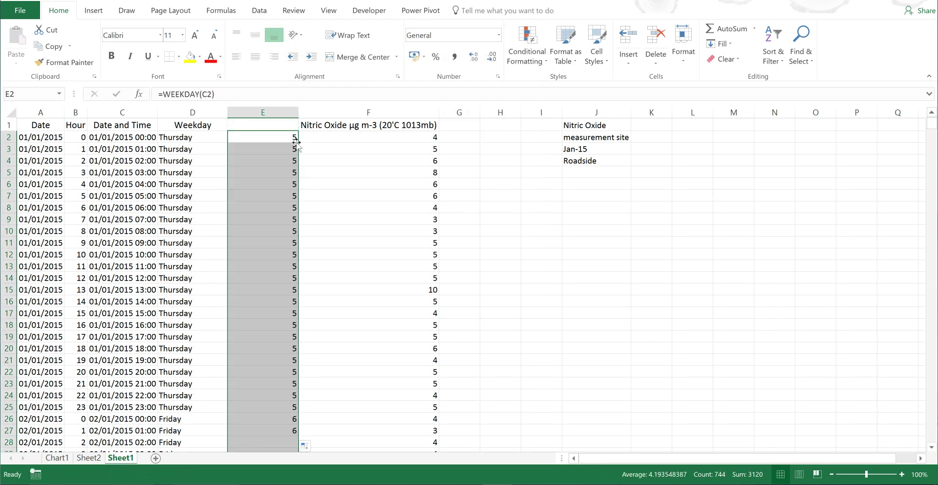
# Step: Add return type 1, Sunday through Saturday, to the E2 formula so it reads =WEEKDAY(C2,1)
pyautogui.click(285, 141)
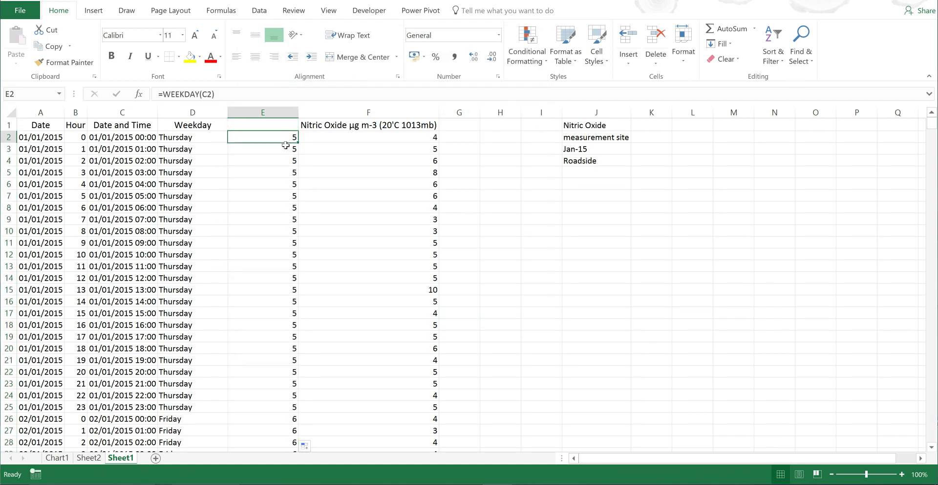
pyautogui.click(212, 94)
pyautogui.write(',')
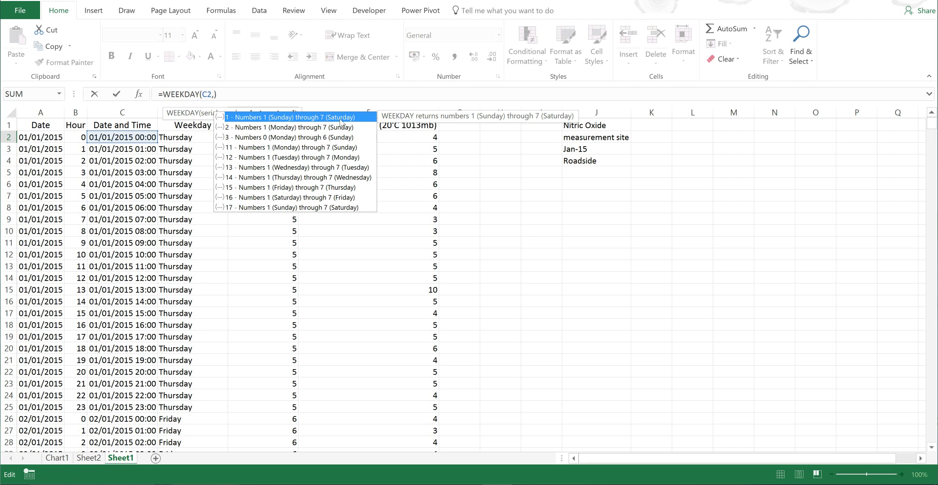
pyautogui.doubleClick(307, 119)
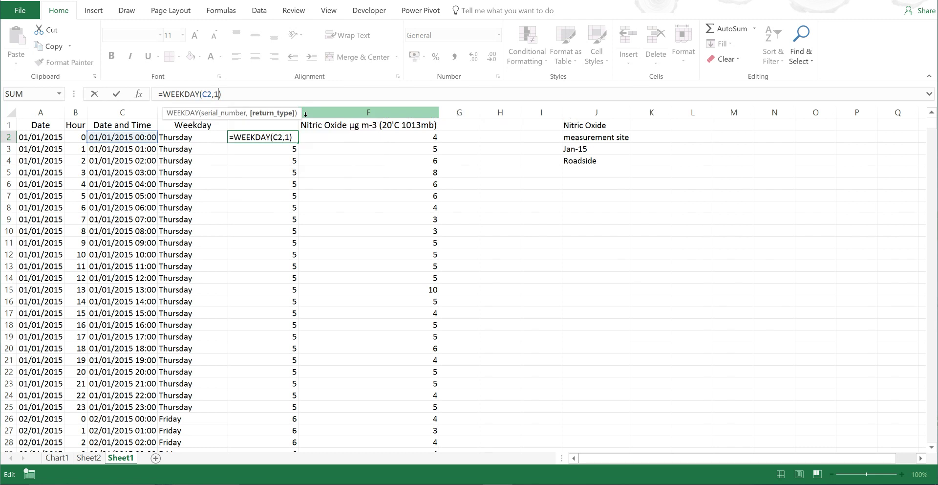
pyautogui.hotkey('ctrl', 'Return')
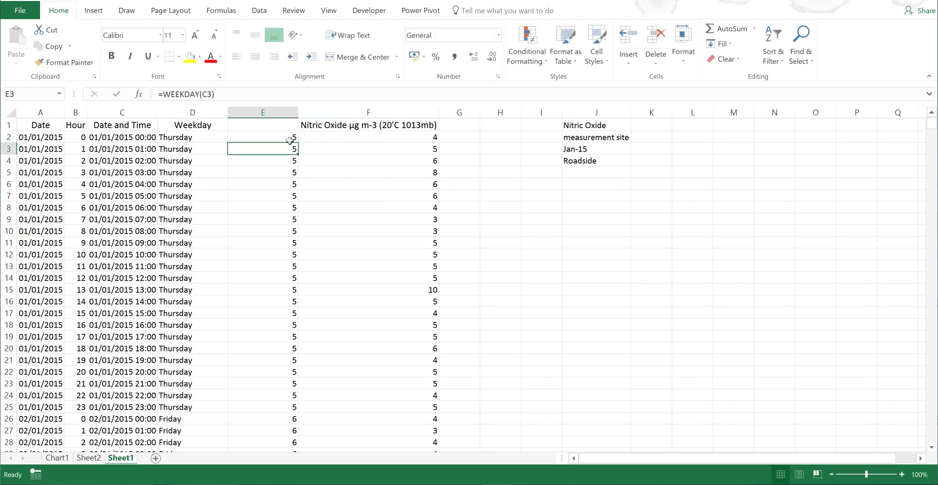
# Step: Apply the custom number format dddd to column E and check the formulas in a few of its cells
pyautogui.click(271, 112)
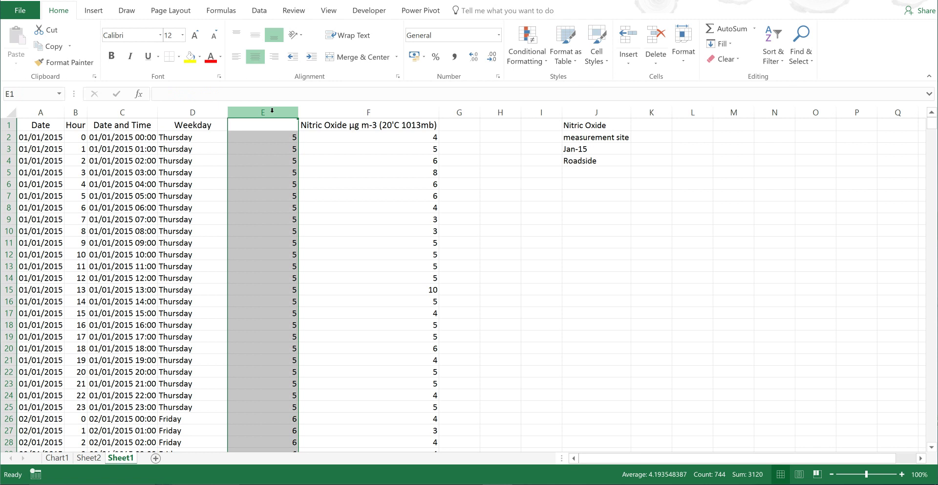
pyautogui.hotkey('ctrl', '1')
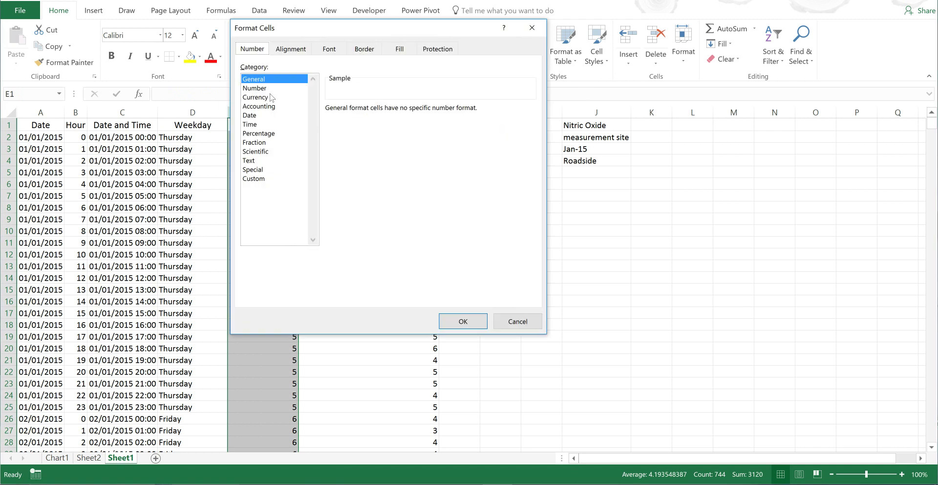
pyautogui.click(253, 179)
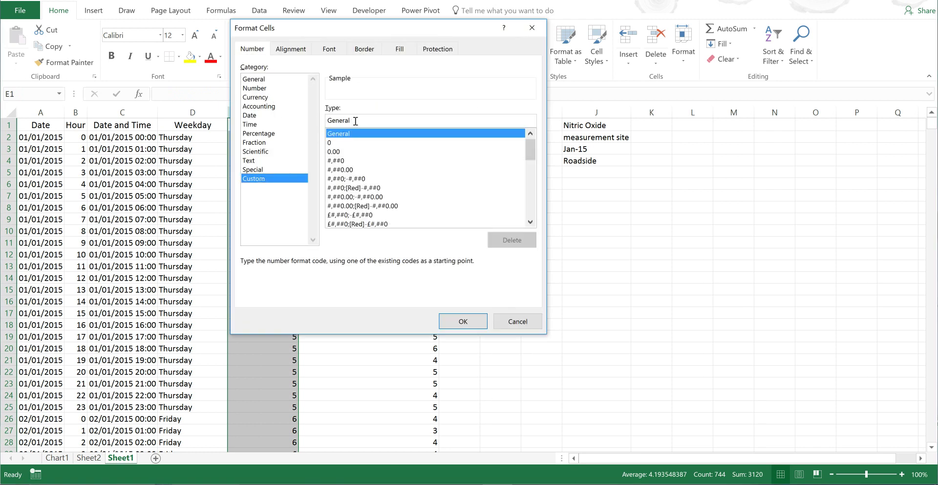
pyautogui.doubleClick(355, 121)
pyautogui.press('BackSpace')
pyautogui.write('d')
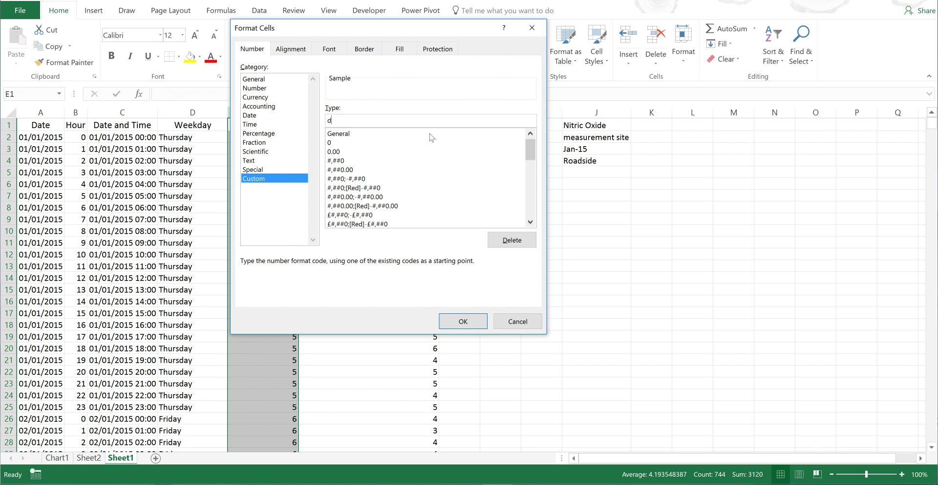
pyautogui.write('ddd')
pyautogui.click(455, 321)
pyautogui.click(260, 137)
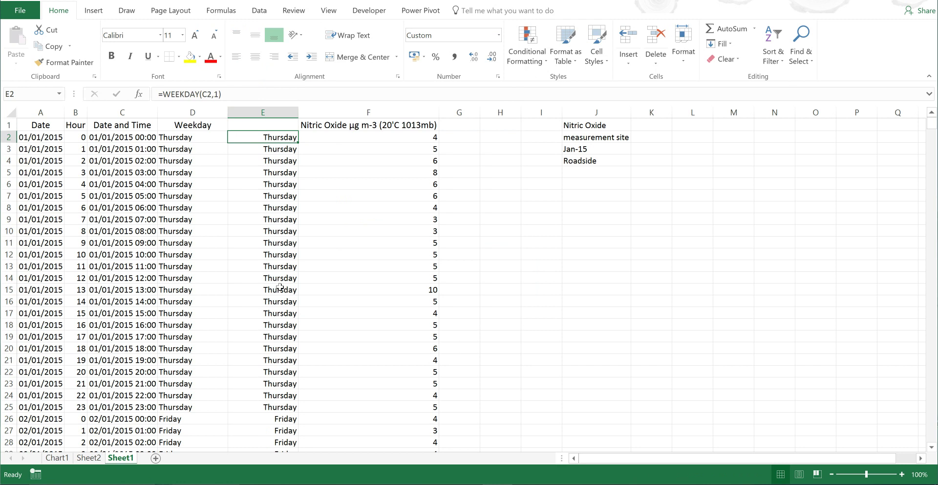
pyautogui.click(262, 160)
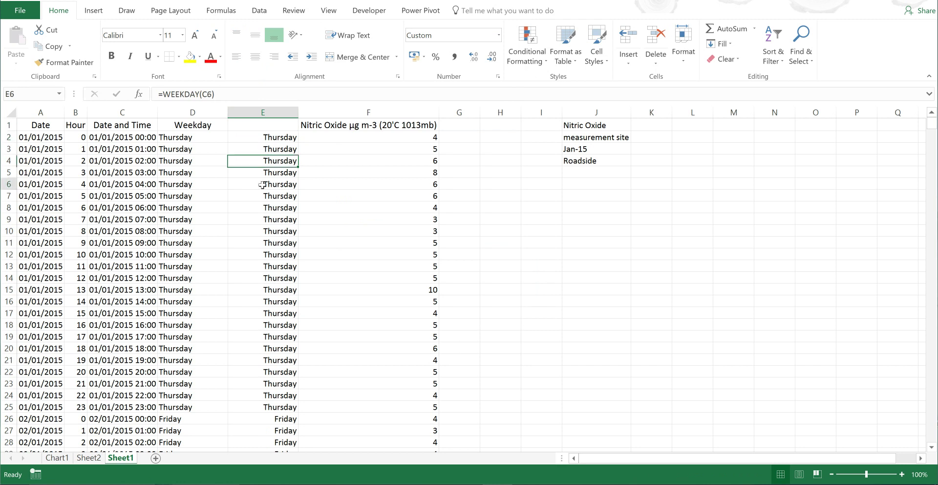
pyautogui.click(263, 184)
# Step: Insert a blank column F before the Nitric Oxide column and open cell F2 for editing
pyautogui.click(326, 112)
pyautogui.rightClick(326, 111)
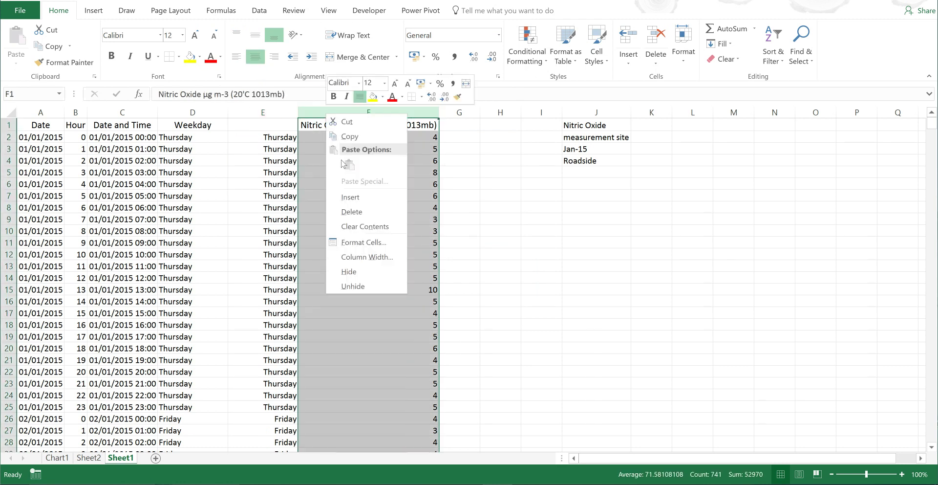
pyautogui.click(360, 198)
pyautogui.click(323, 136)
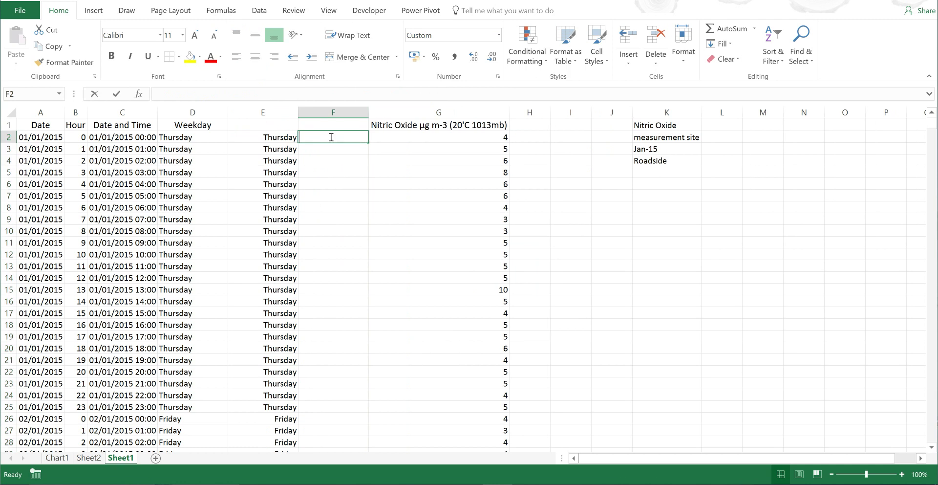
# Step: Enter =WEEKDAY(C2,3) in F2, using the Monday-as-0 through Sunday-as-6 return type, and fill it down the whole data range
pyautogui.write('=weekday')
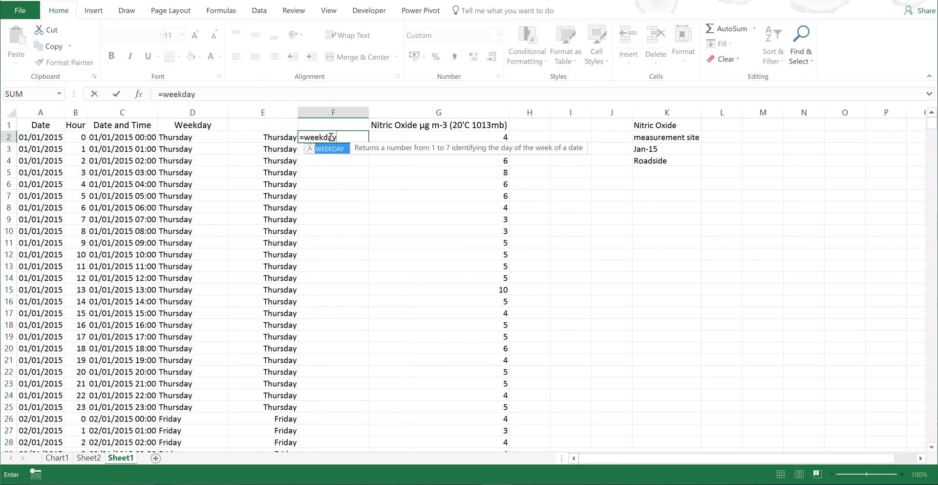
pyautogui.press('Tab')
pyautogui.click(139, 138)
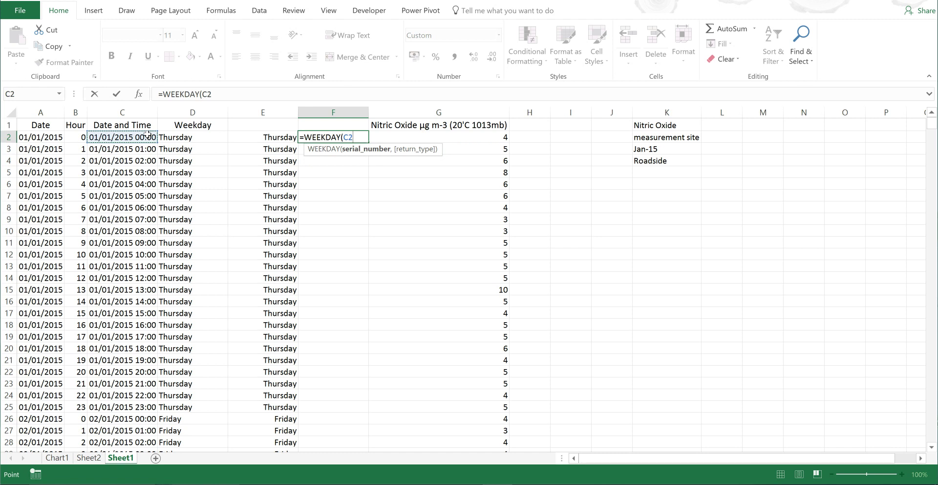
pyautogui.write(',')
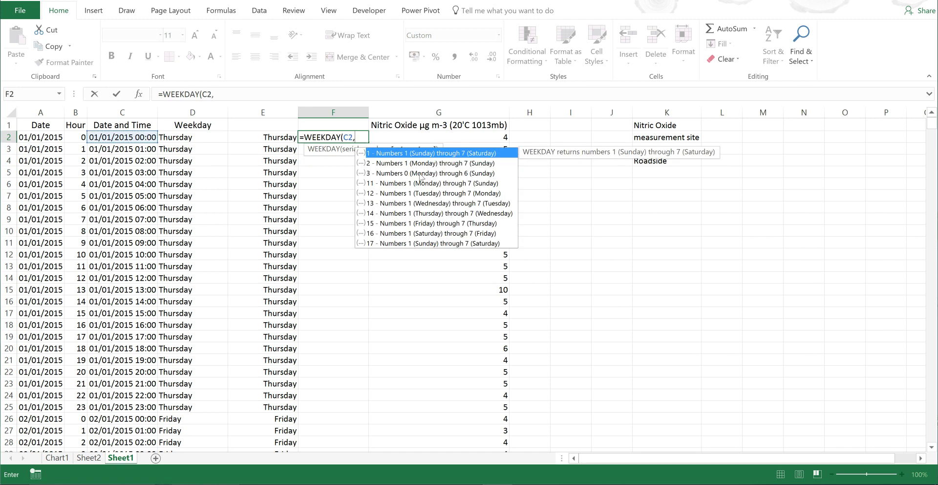
pyautogui.doubleClick(419, 174)
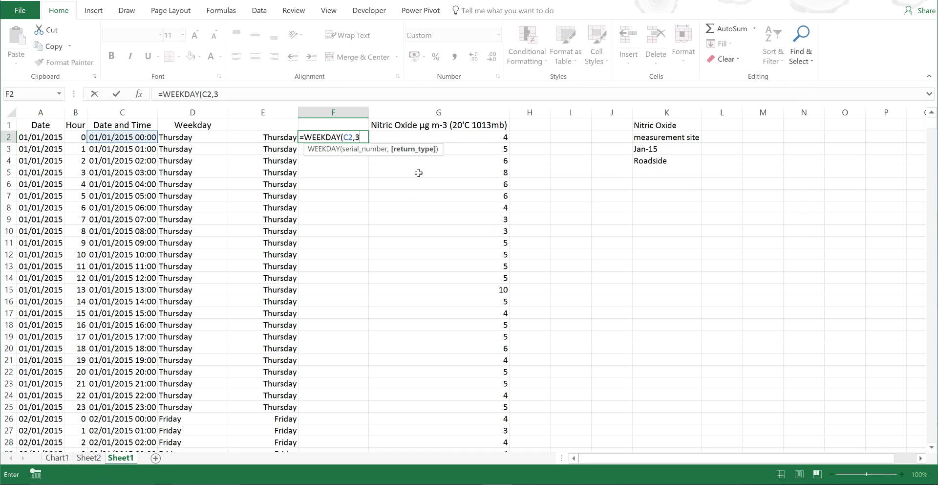
pyautogui.press('Return')
pyautogui.click(365, 140)
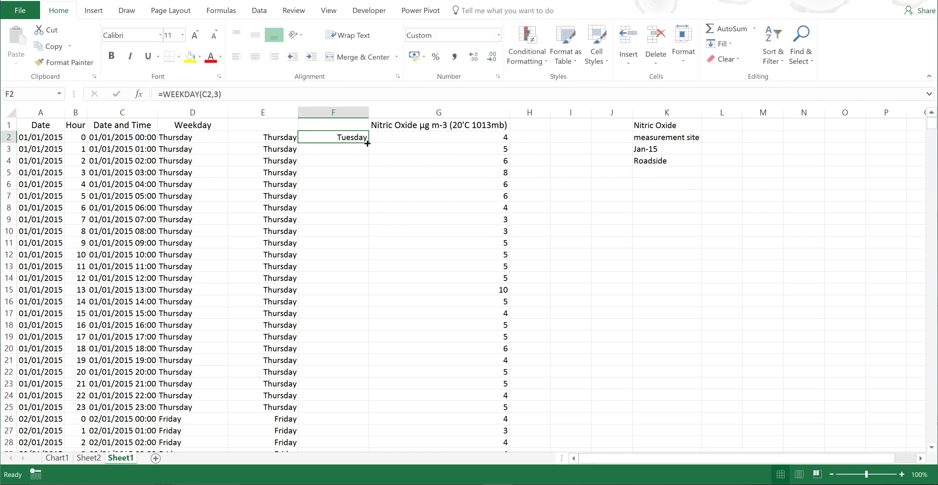
pyautogui.doubleClick(368, 142)
pyautogui.click(346, 142)
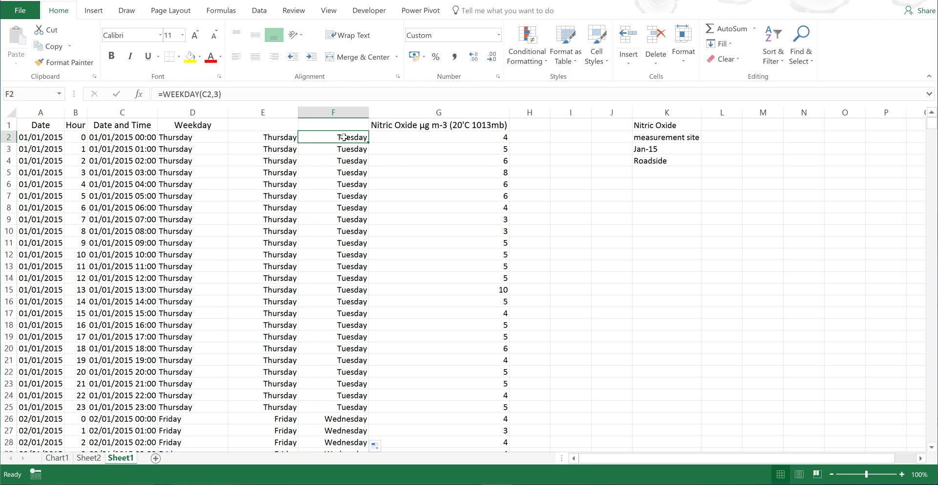
# Step: Delete column F containing the return type 3 WEEKDAY formulas
pyautogui.click(342, 112)
pyautogui.rightClick(342, 113)
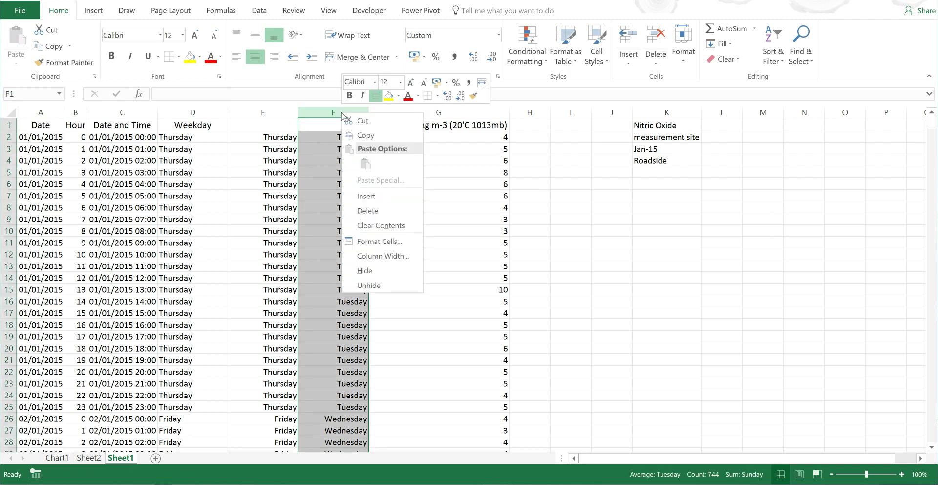
pyautogui.click(381, 211)
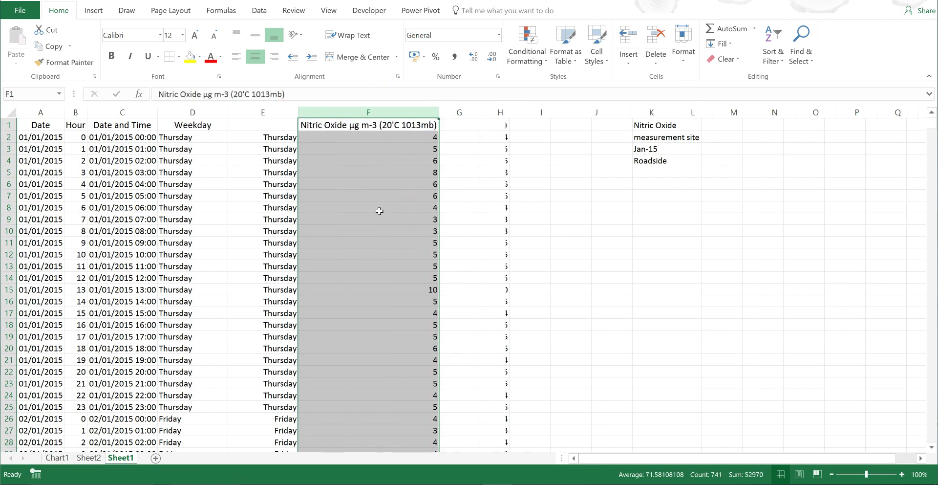
# Step: Enter the date 1/4/1990 in cell J11
pyautogui.click(574, 241)
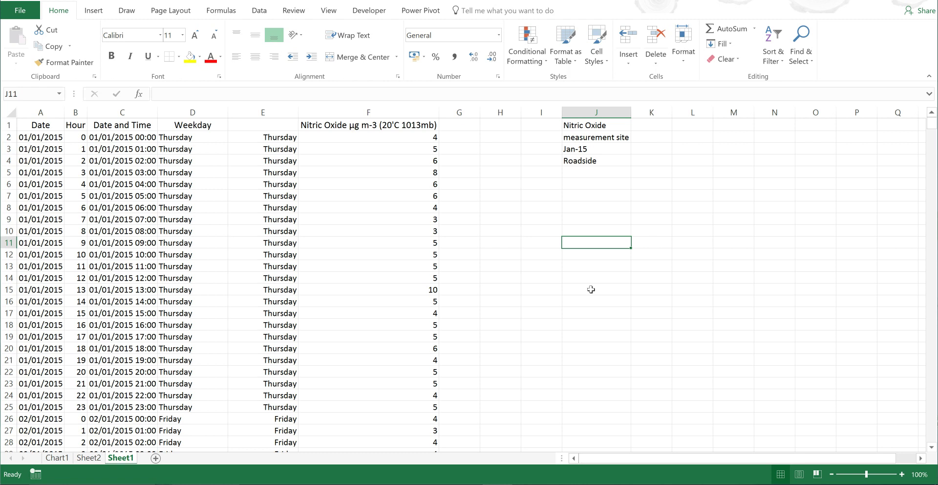
pyautogui.write('1/04')
pyautogui.write('/4/')
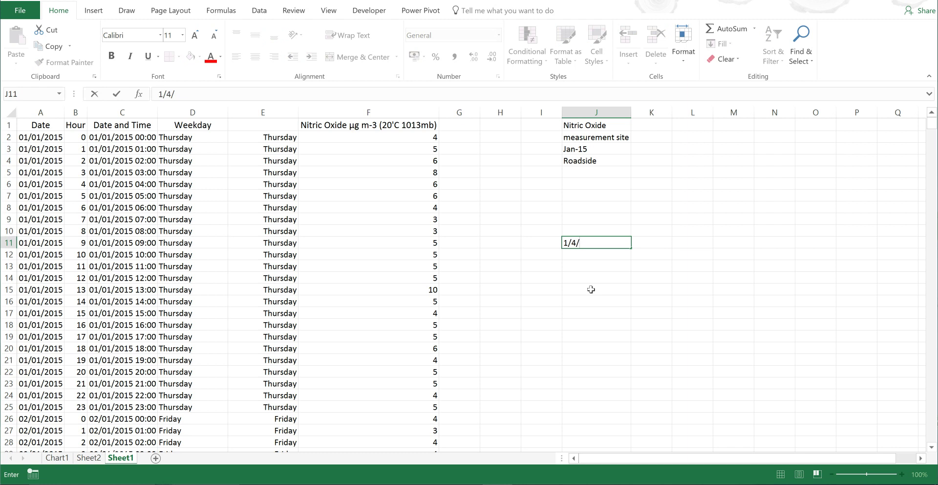
pyautogui.write('1990')
pyautogui.press('Return')
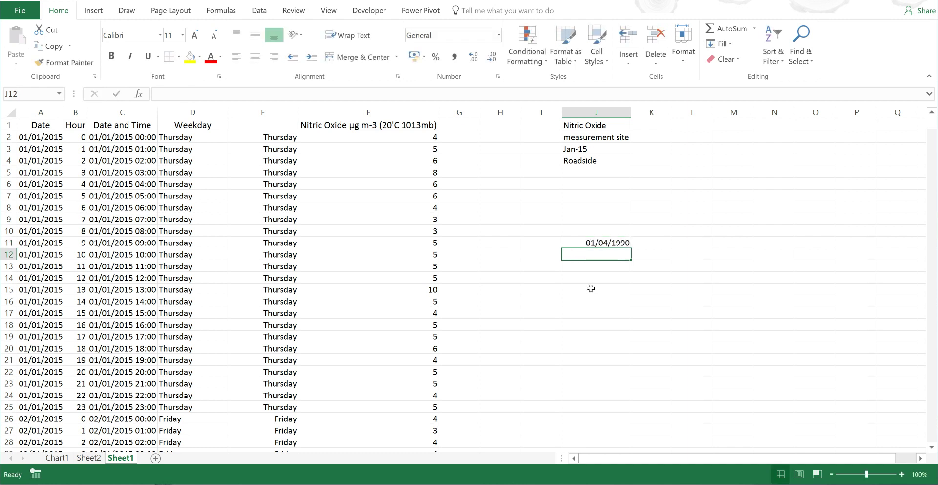
# Step: Apply the custom number format dddd dd/mm/yyyy to cell J11 so the weekday name precedes the date
pyautogui.click(605, 241)
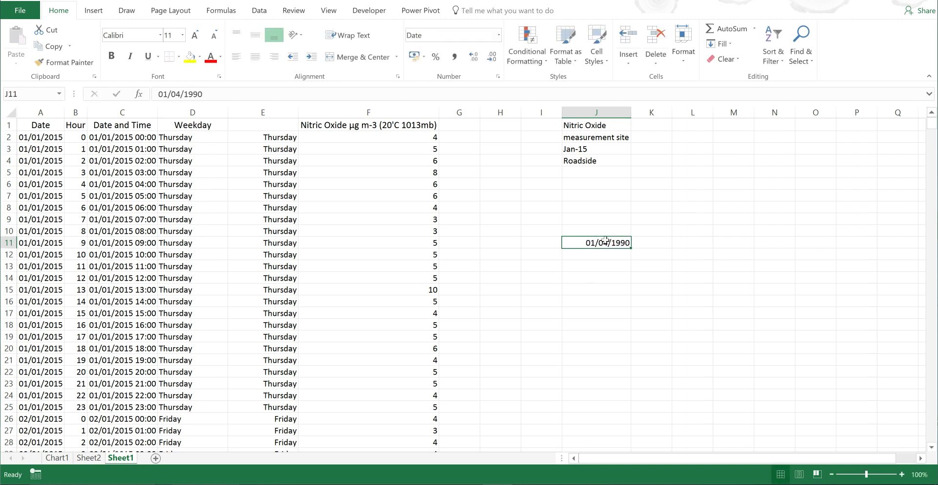
pyautogui.hotkey('ctrl', '1')
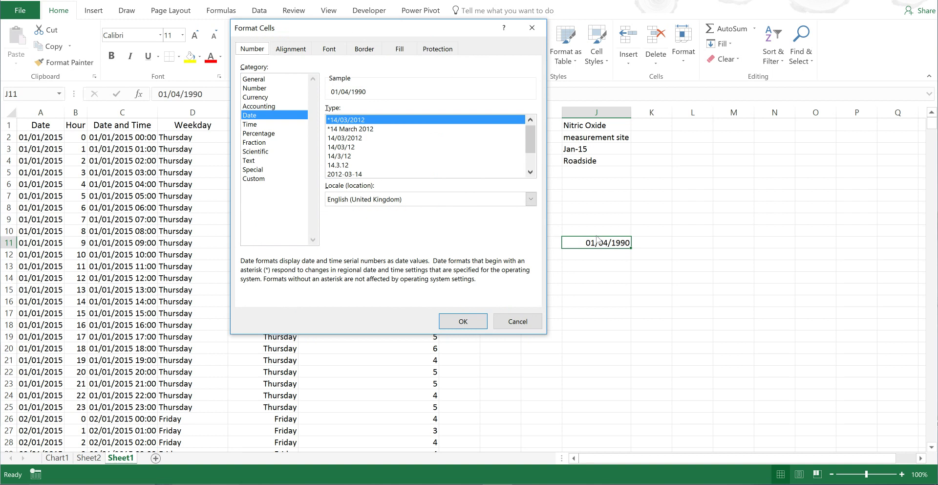
pyautogui.click(264, 180)
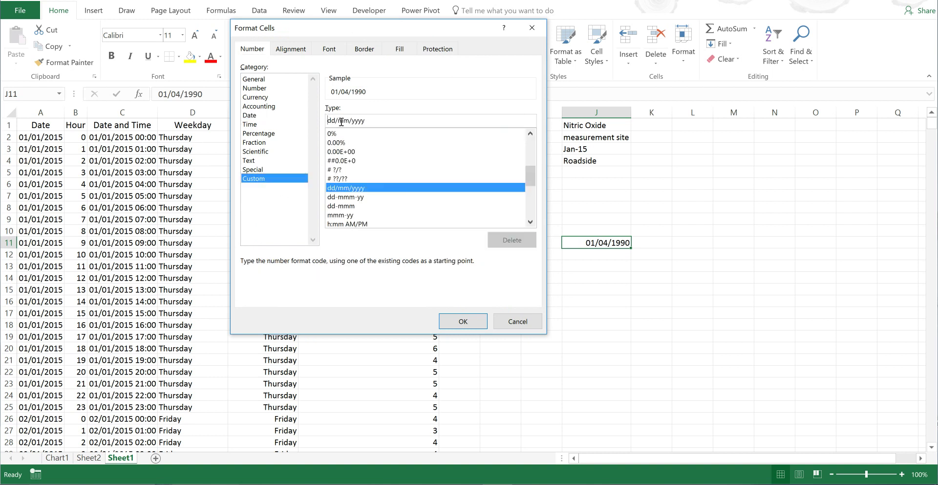
pyautogui.write('dddd')
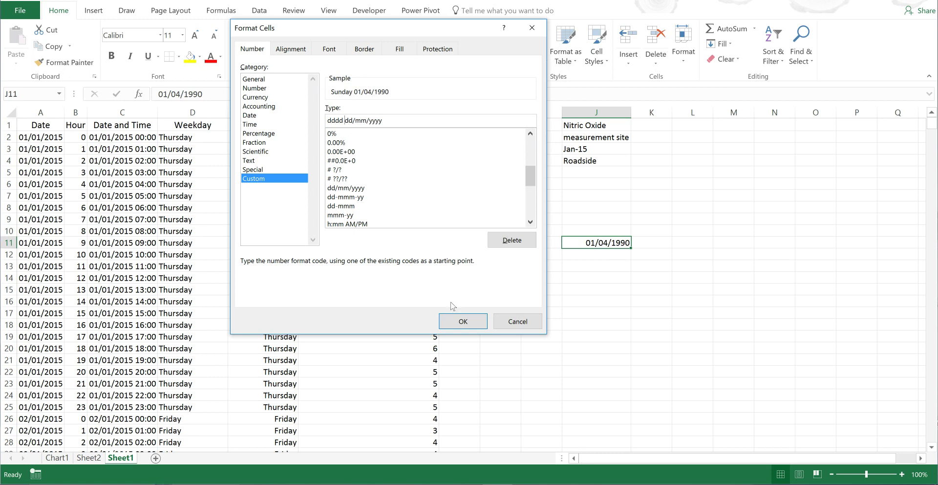
pyautogui.click(454, 321)
pyautogui.click(586, 274)
pyautogui.press('Up')
pyautogui.press('Up')
pyautogui.press('Up')
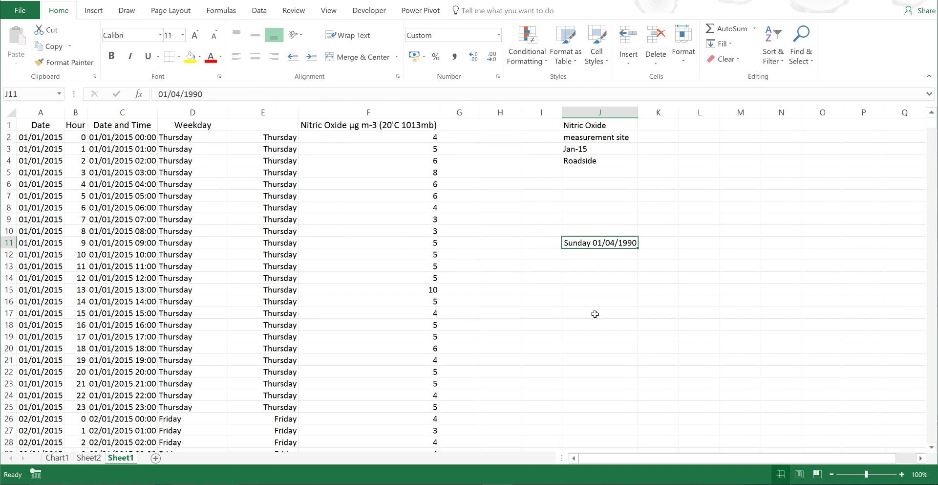